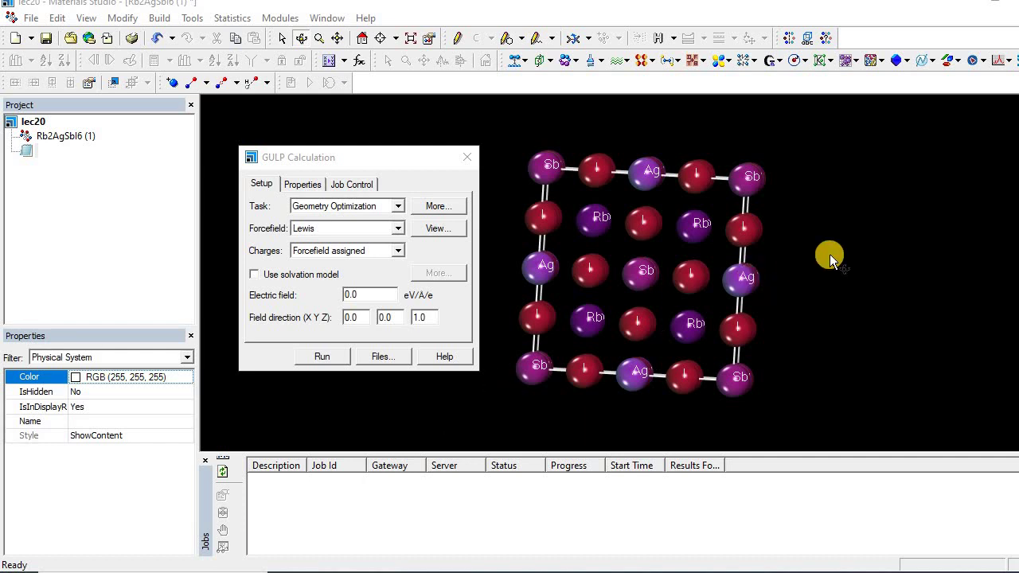
Step: Rotate the Rb2AgSbI6 structure and inspect the properties of an iodine atom
{"action": "left_click_drag", "start_coordinate": [771, 262], "coordinate": [691, 239]}
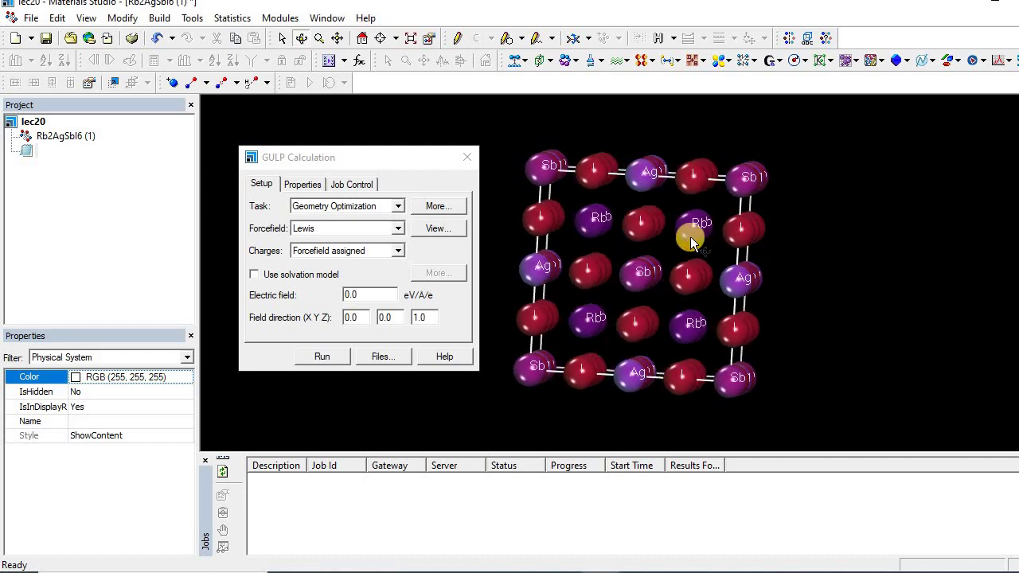
{"action": "left_click", "coordinate": [639, 231]}
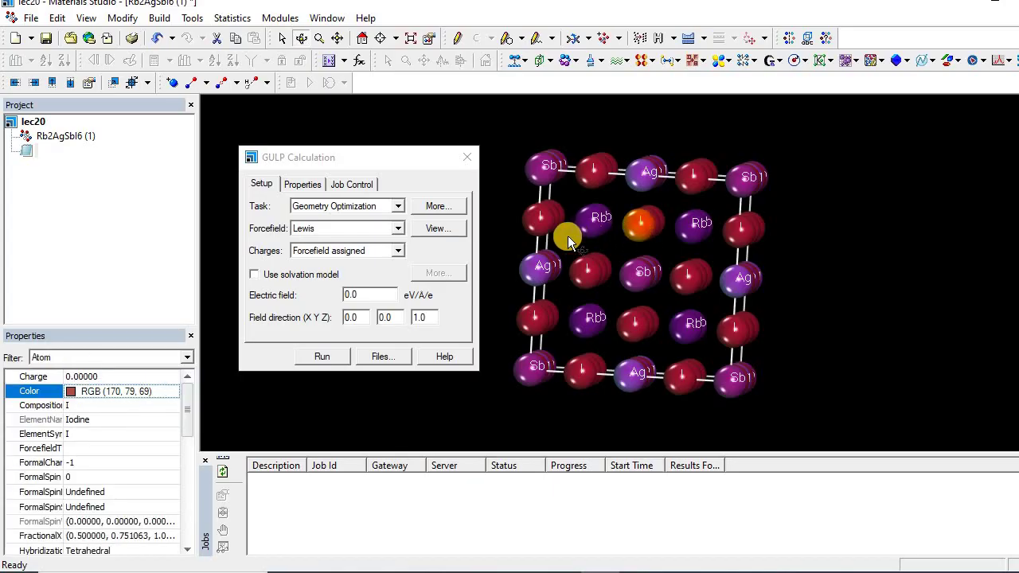
{"action": "mouse_move", "coordinate": [566, 231]}
{"action": "left_mouse_down"}
{"action": "mouse_move", "coordinate": [616, 230]}
{"action": "mouse_move", "coordinate": [583, 253]}
{"action": "mouse_move", "coordinate": [549, 239]}
{"action": "mouse_move", "coordinate": [570, 244]}
{"action": "left_mouse_up"}
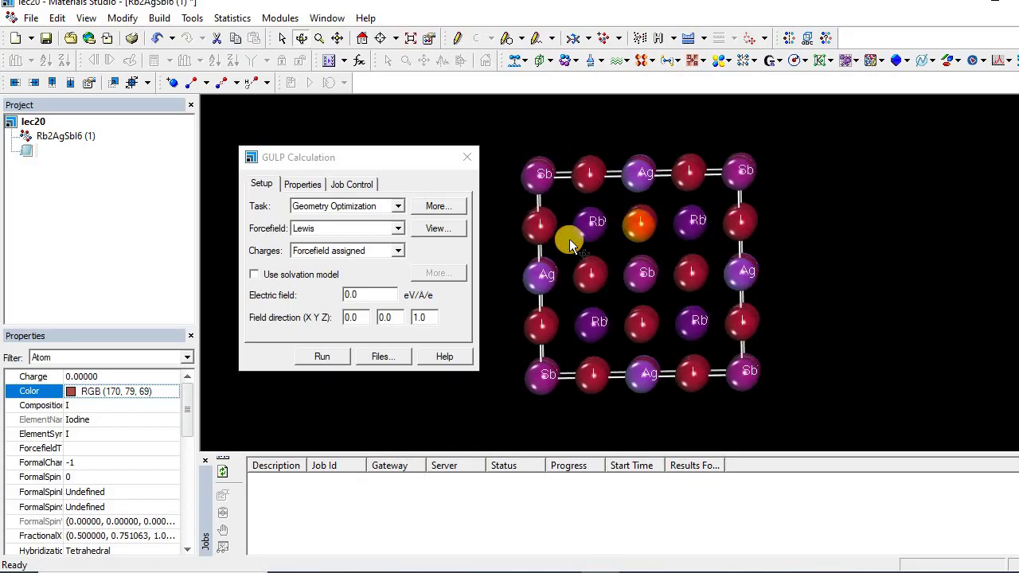
{"action": "left_click", "coordinate": [805, 227]}
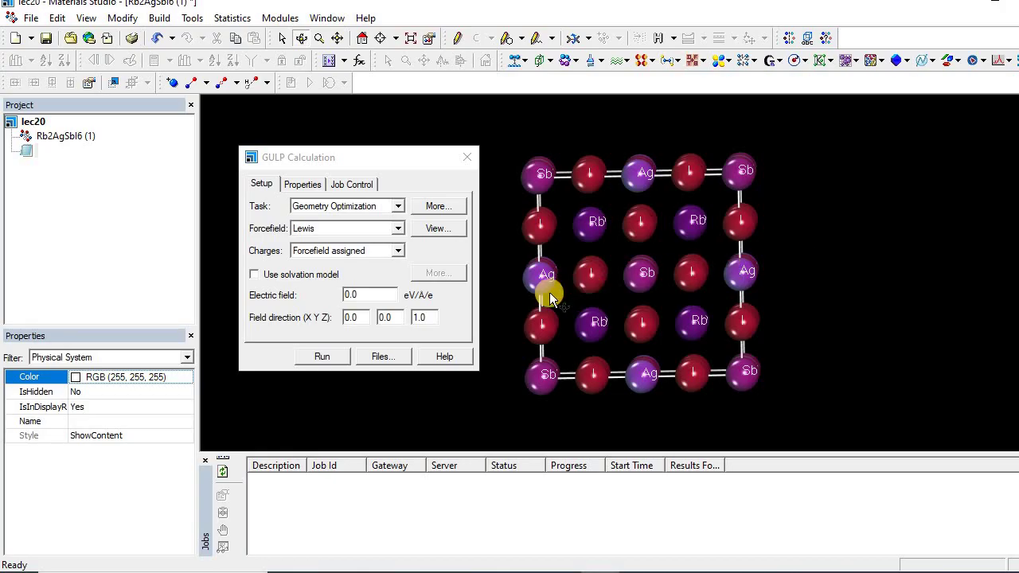
Step: Try the Lewis optimization, dismiss the missing-atoms warning, and select the Brenner forcefield
{"action": "left_click", "coordinate": [324, 358]}
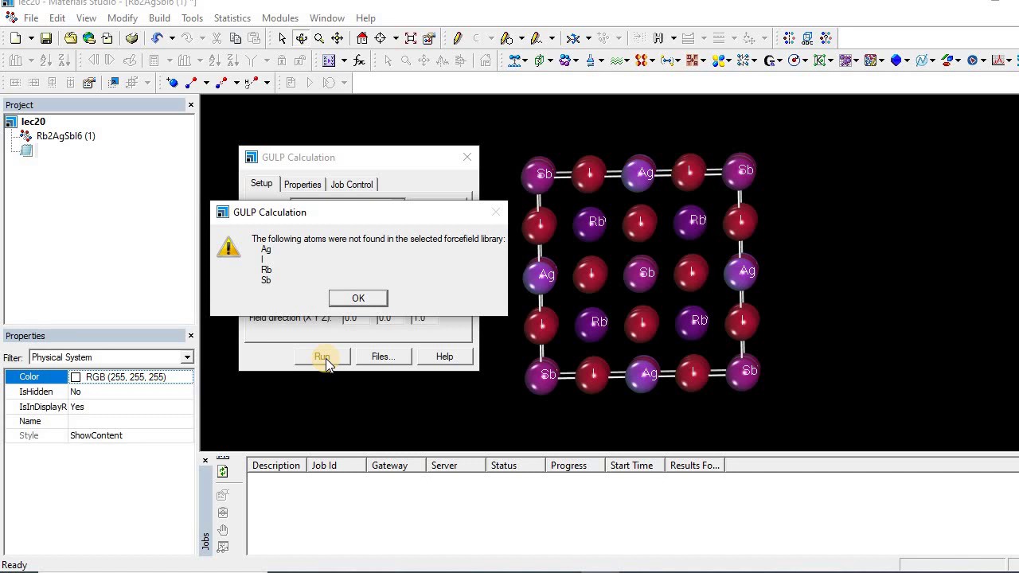
{"action": "left_click", "coordinate": [350, 297]}
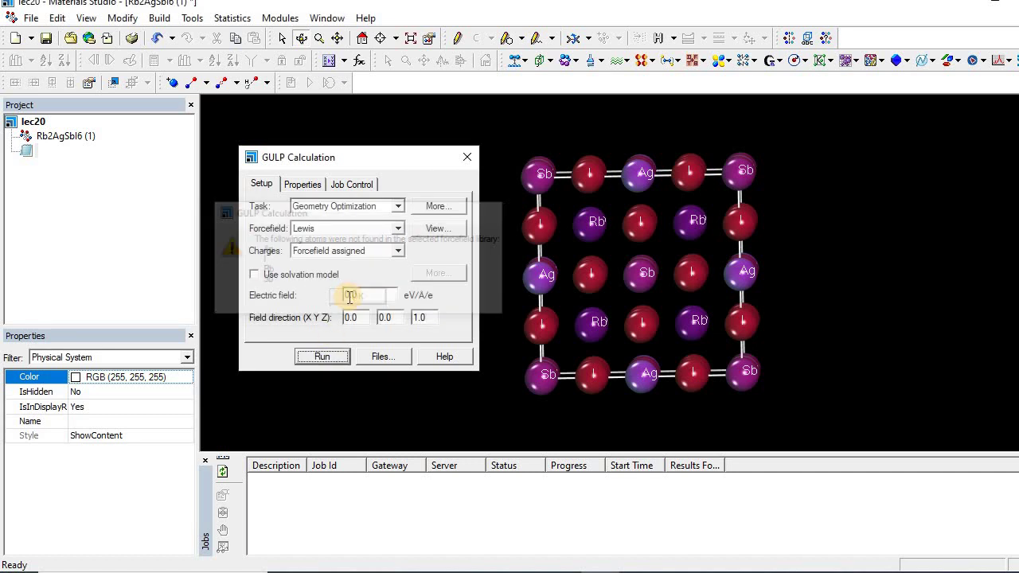
{"action": "left_click", "coordinate": [397, 229]}
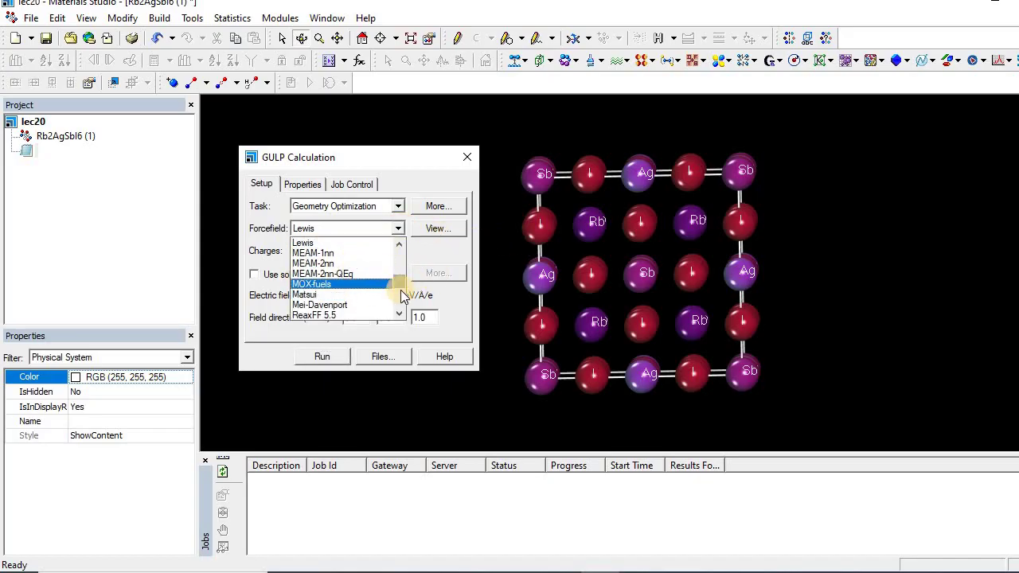
{"action": "left_click_drag", "start_coordinate": [401, 287], "coordinate": [390, 257]}
{"action": "left_click", "coordinate": [320, 255]}
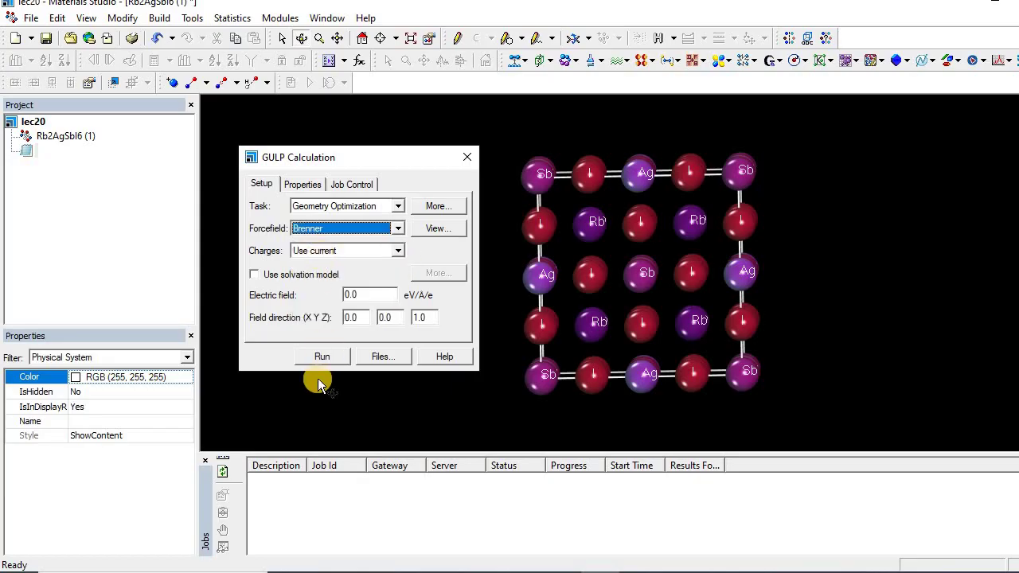
Step: Run with Brenner, dismiss its missing-atoms warning, and review the Brenner library listing
{"action": "left_click", "coordinate": [322, 358]}
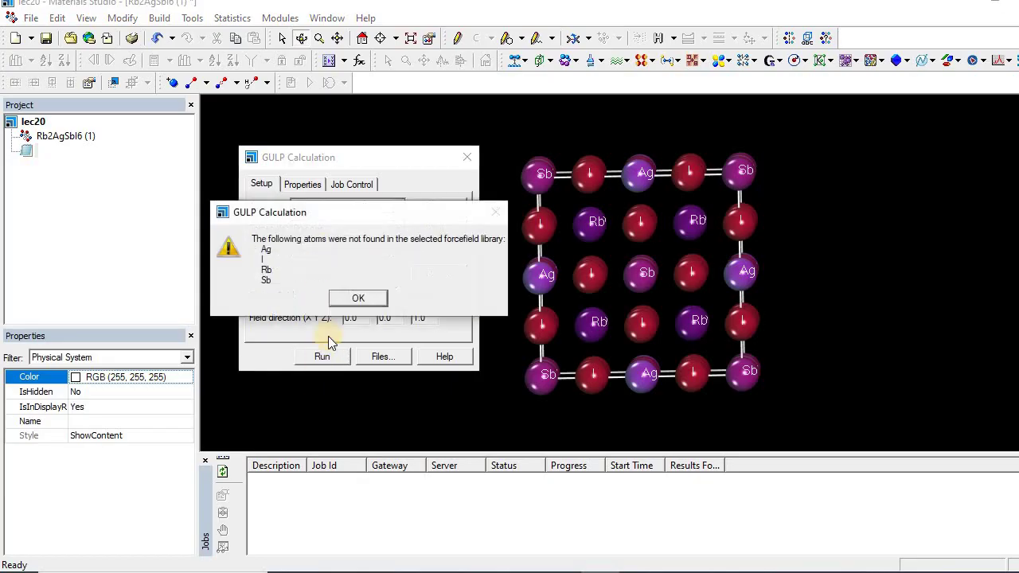
{"action": "left_click", "coordinate": [358, 298]}
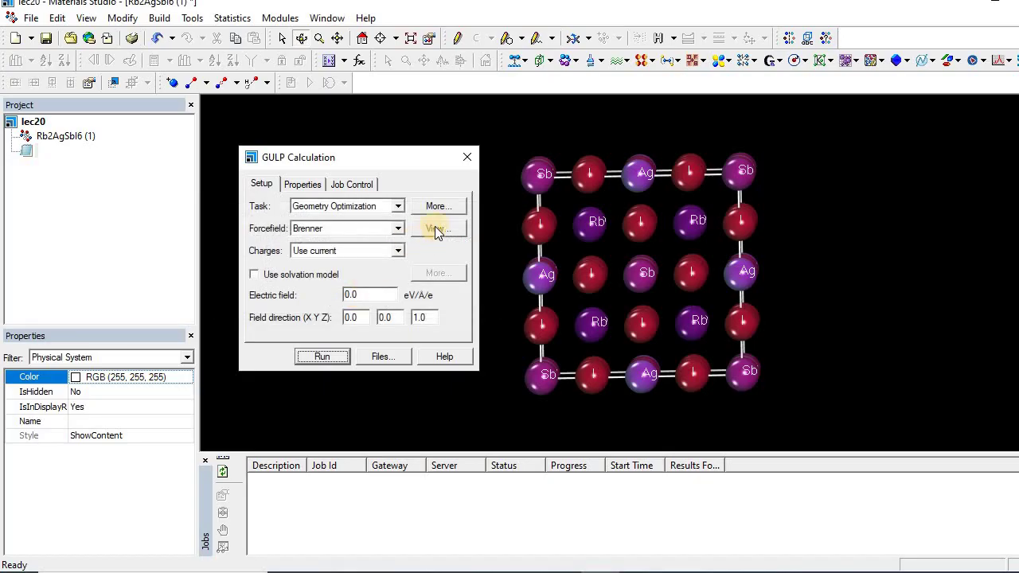
{"action": "left_click", "coordinate": [434, 230]}
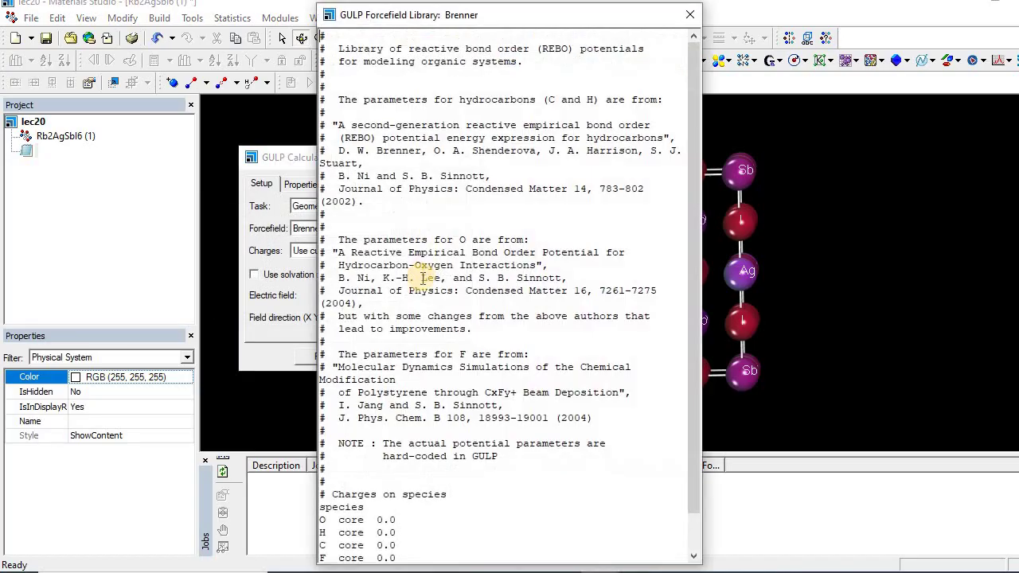
{"action": "left_click", "coordinate": [689, 15]}
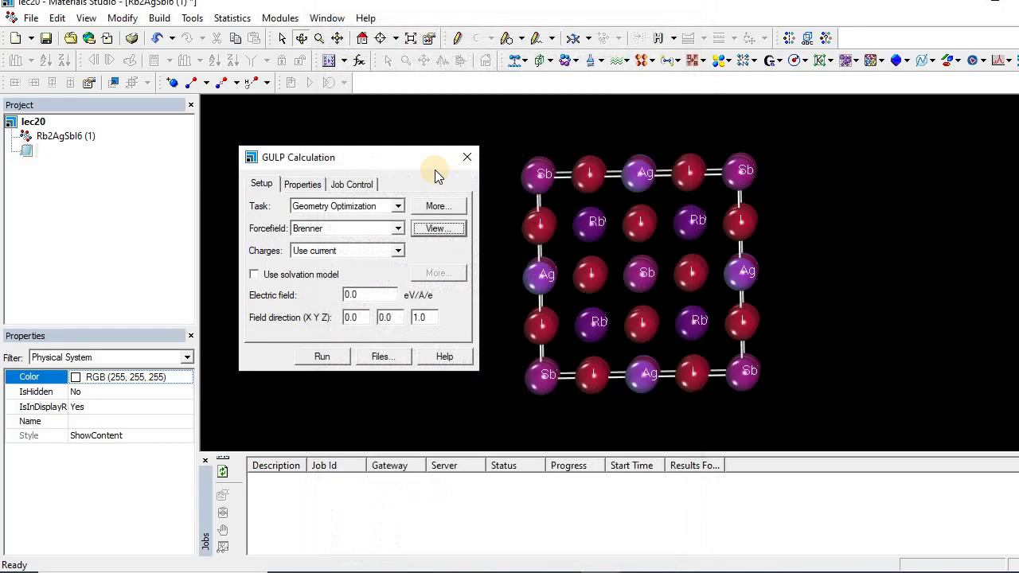
Step: Select the Bush forcefield, run, and dismiss the Ag, I, Rb, Sb missing-atoms warning
{"action": "left_click", "coordinate": [397, 229]}
{"action": "mouse_move", "coordinate": [398, 265]}
{"action": "left_mouse_down"}
{"action": "mouse_move", "coordinate": [410, 303]}
{"action": "mouse_move", "coordinate": [402, 250]}
{"action": "left_mouse_up"}
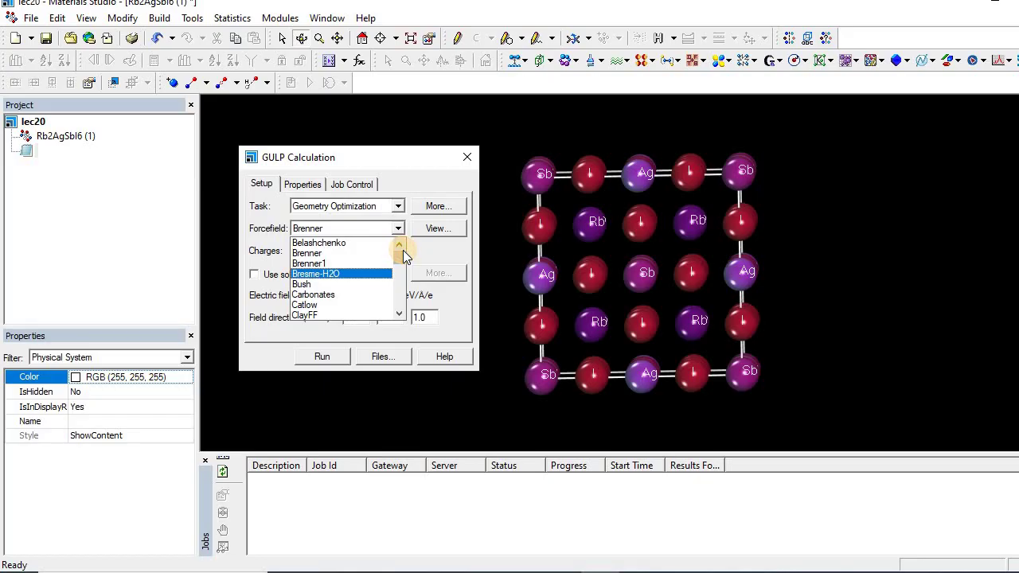
{"action": "left_click", "coordinate": [308, 284]}
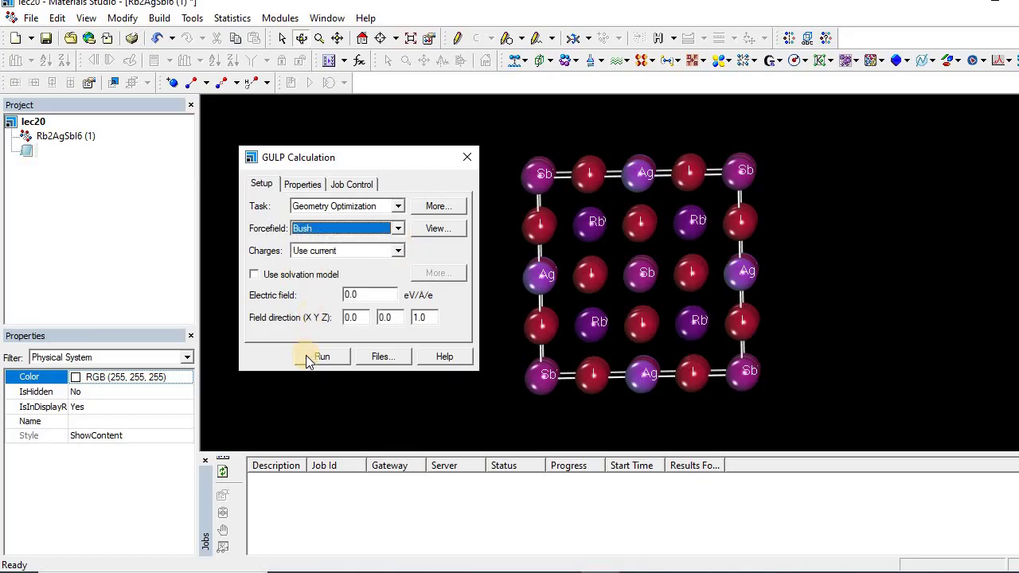
{"action": "left_click", "coordinate": [310, 358]}
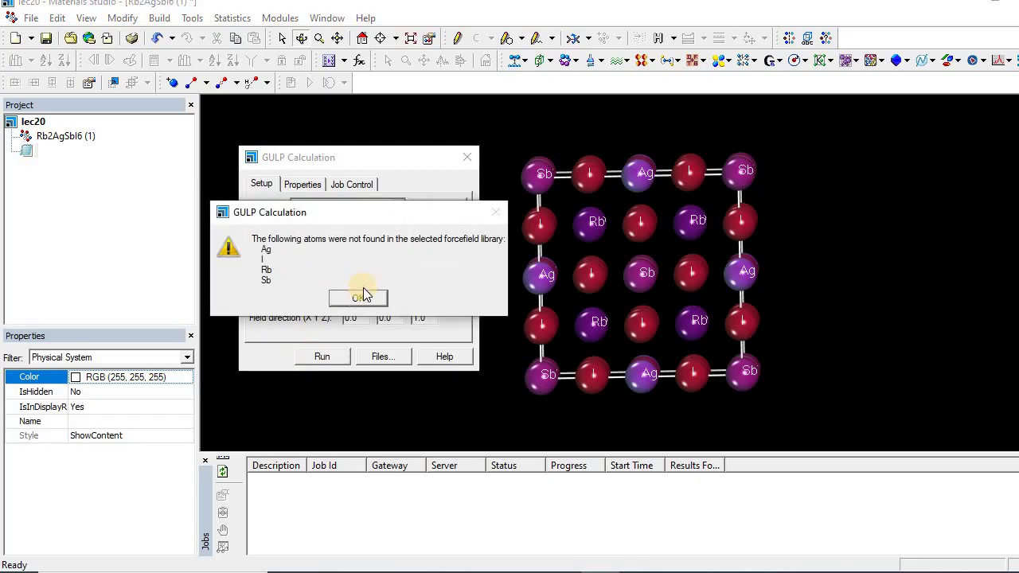
{"action": "left_click", "coordinate": [360, 296]}
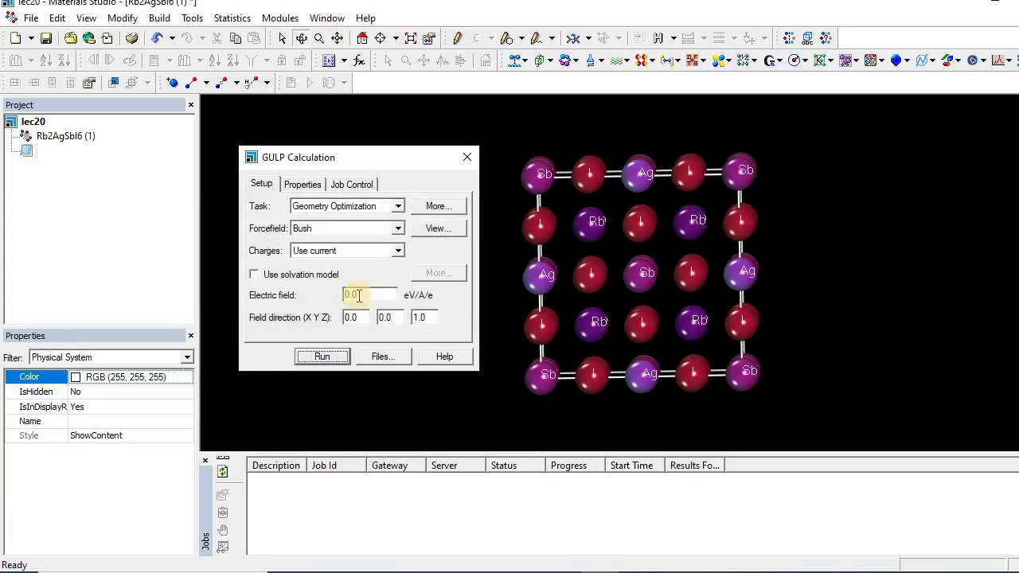
Step: Open the Browse option for a custom forcefield, then close the chooser without picking one
{"action": "left_click", "coordinate": [397, 230]}
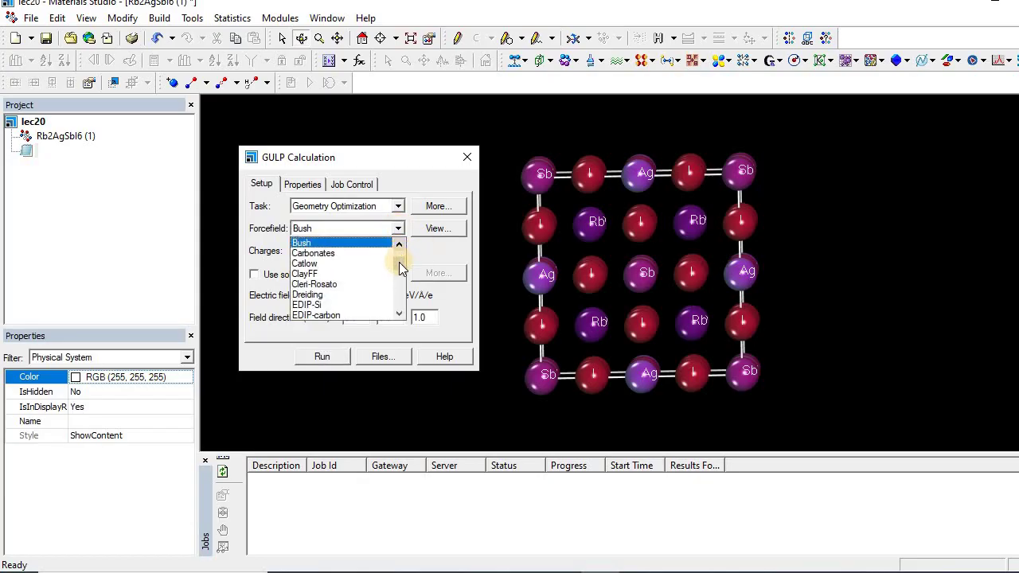
{"action": "left_click_drag", "start_coordinate": [400, 268], "coordinate": [397, 313]}
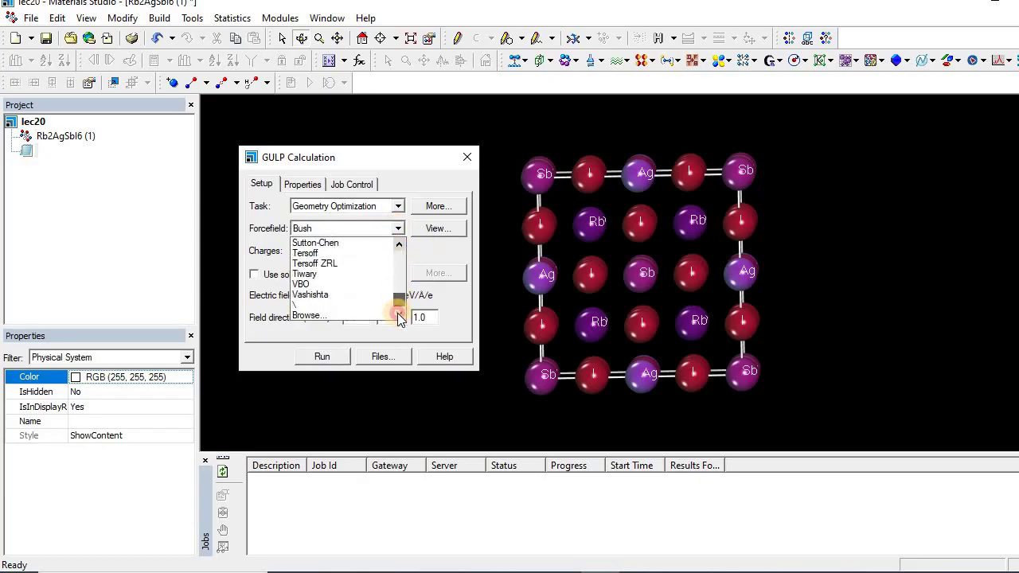
{"action": "left_click", "coordinate": [324, 315]}
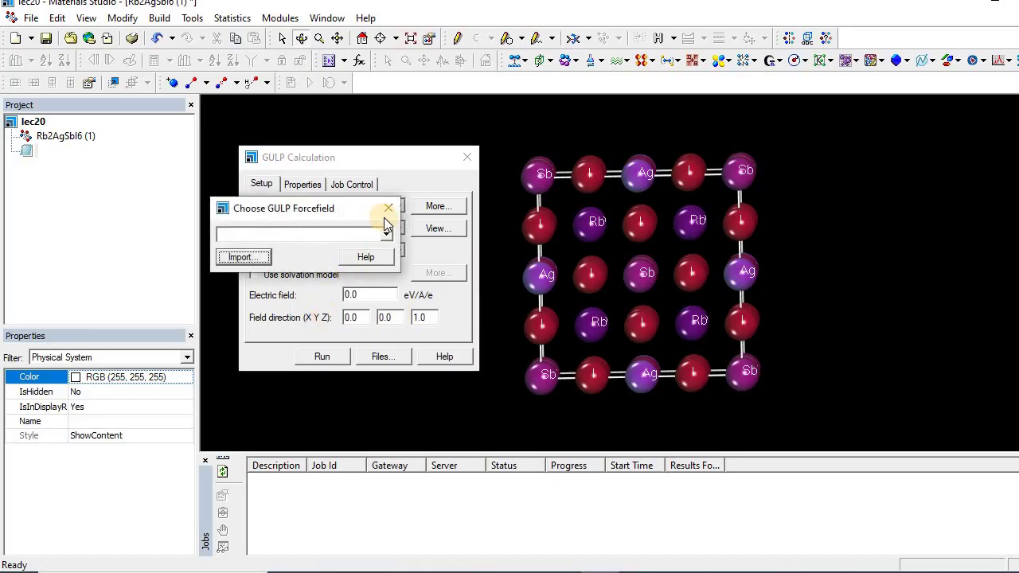
{"action": "left_click", "coordinate": [388, 208]}
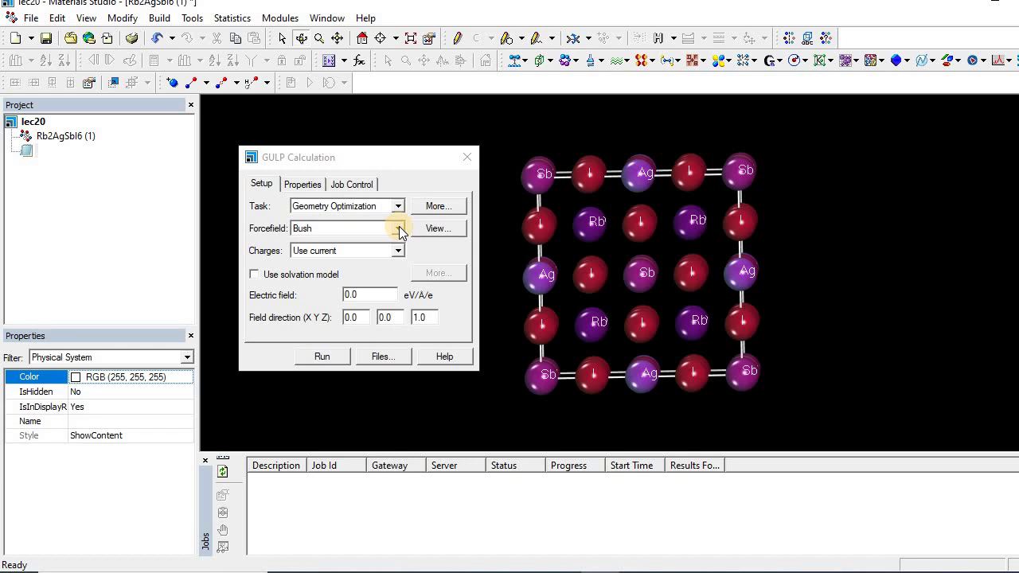
Step: Set the forcefield back to Lewis, leaving the solvation model off after toggling it
{"action": "left_click", "coordinate": [398, 229]}
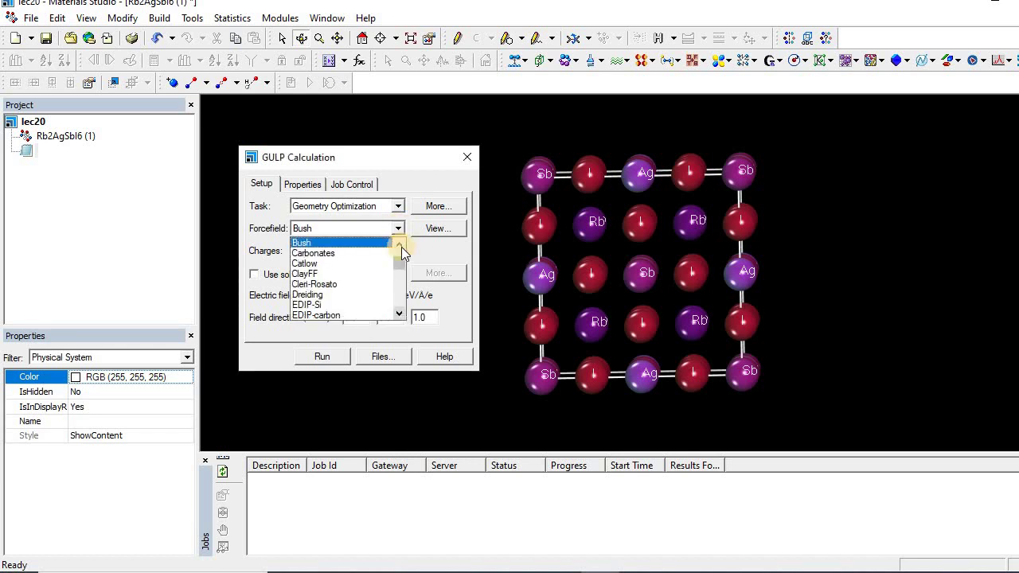
{"action": "left_click_drag", "start_coordinate": [401, 260], "coordinate": [399, 275]}
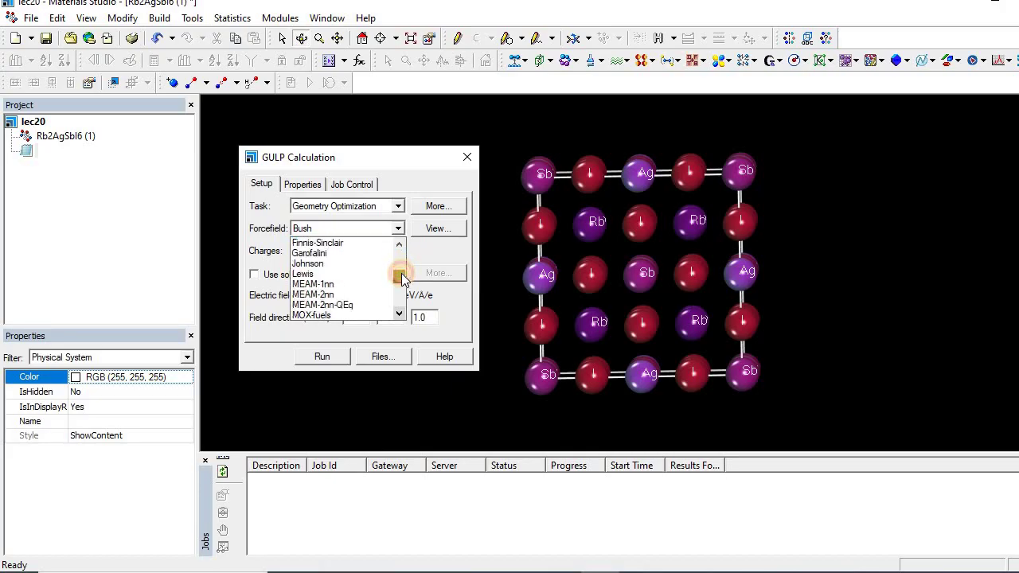
{"action": "left_click", "coordinate": [324, 280]}
{"action": "left_click", "coordinate": [321, 276]}
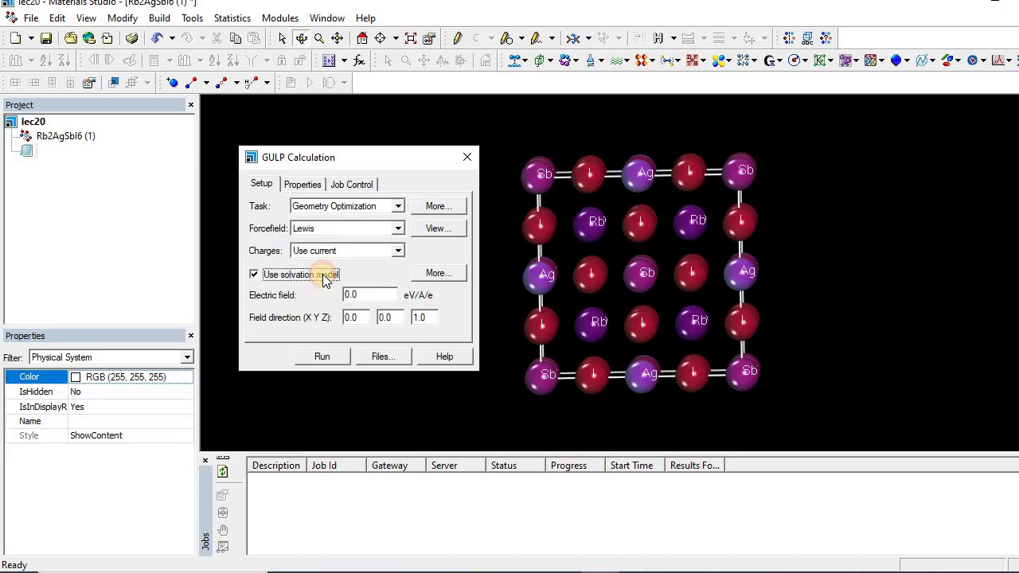
{"action": "left_click", "coordinate": [269, 275]}
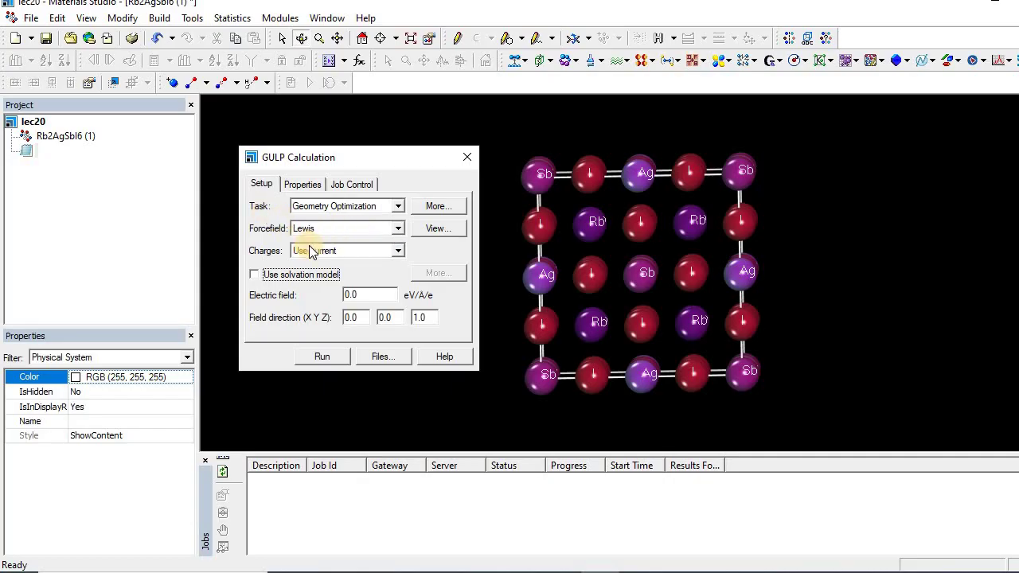
Step: Open the Lewis library listing, select all its text with Ctrl+A, and close it
{"action": "left_click", "coordinate": [437, 229]}
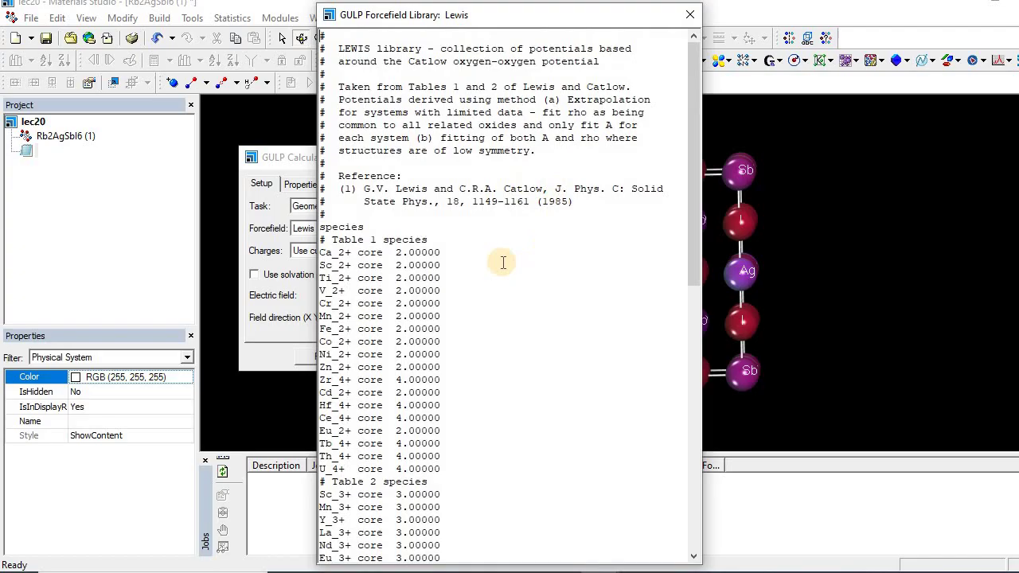
{"action": "left_click", "coordinate": [509, 249]}
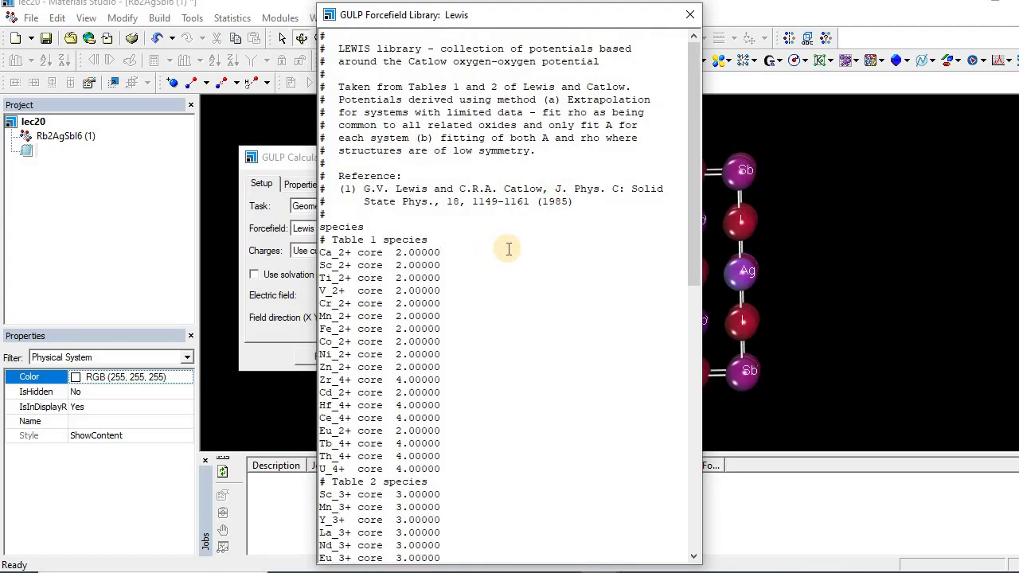
{"action": "key", "text": "ctrl+a"}
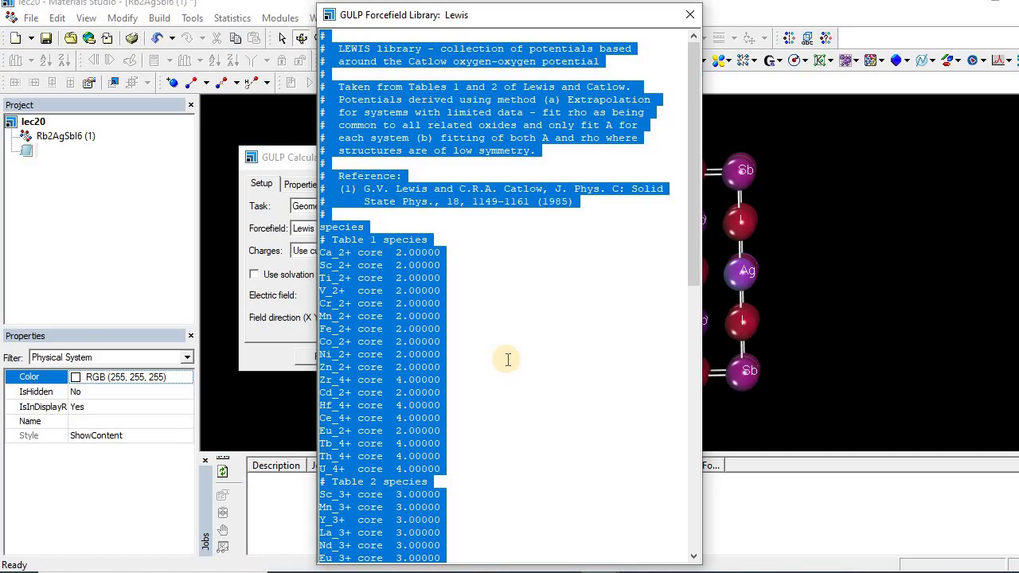
{"action": "left_click", "coordinate": [689, 19]}
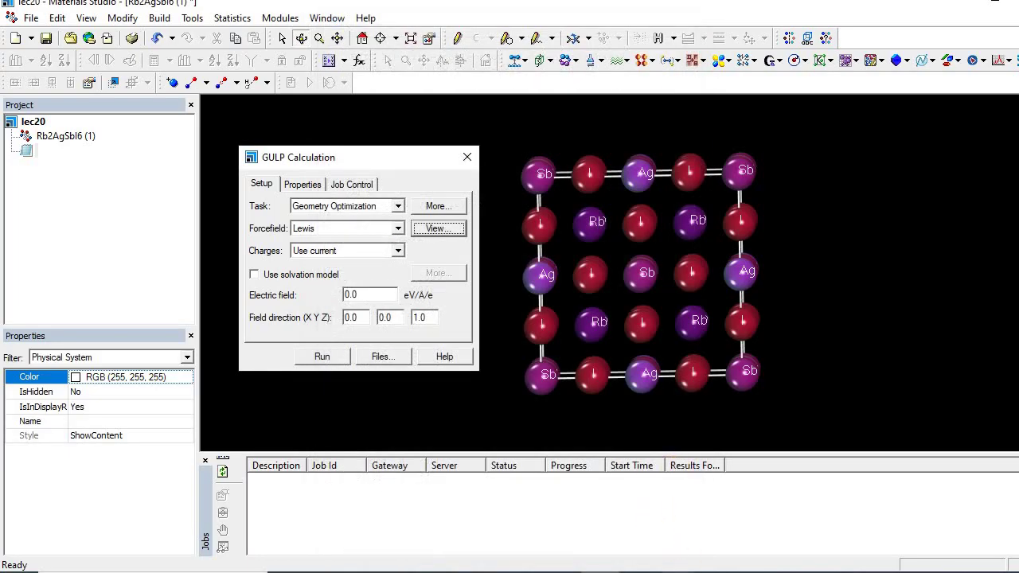
Step: Paste the copied Lewis library into a new maximized Notepad document
{"action": "right_click", "coordinate": [678, 571]}
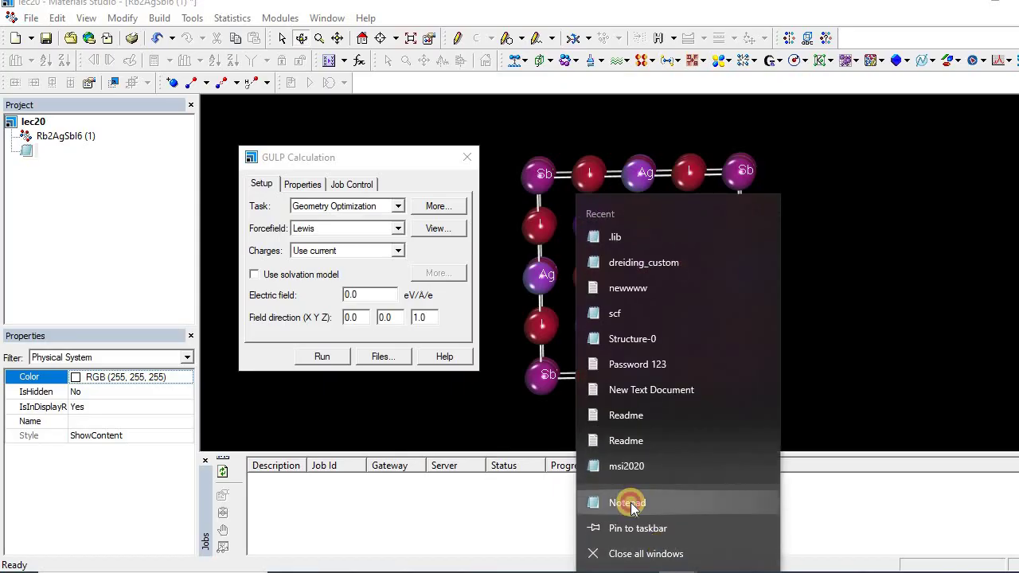
{"action": "left_click", "coordinate": [629, 504]}
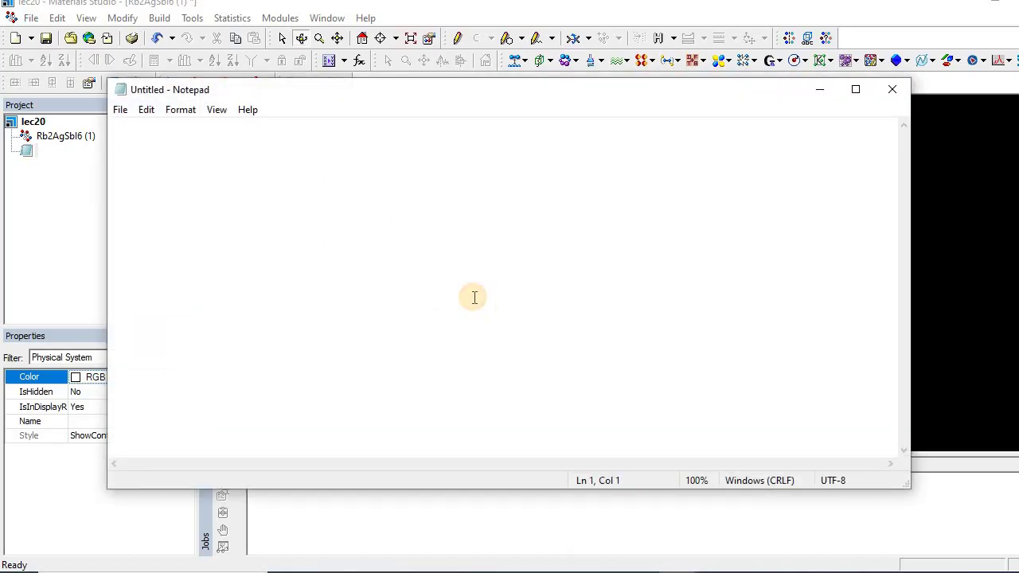
{"action": "key", "text": "ctrl+v"}
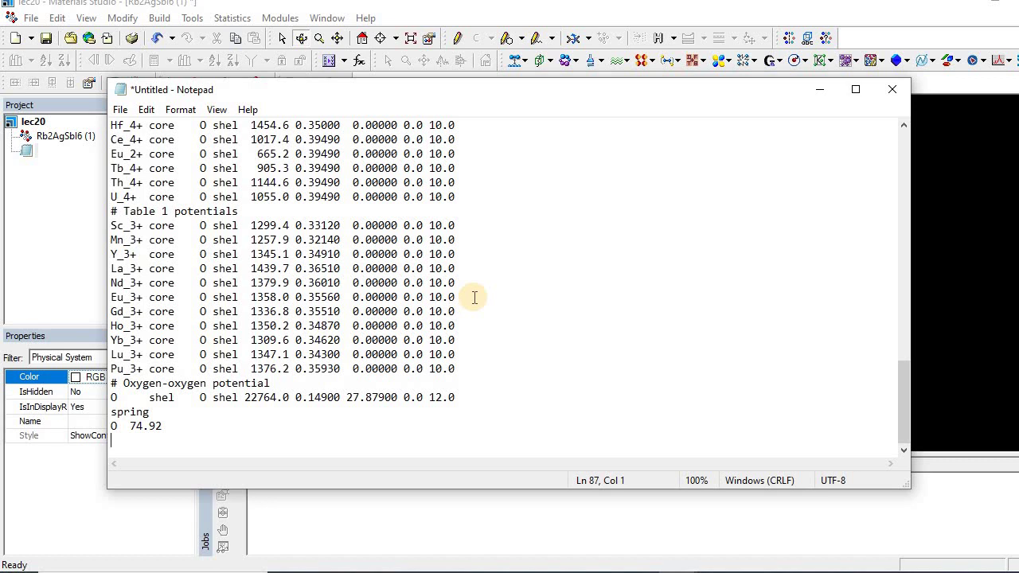
{"action": "left_click", "coordinate": [856, 90]}
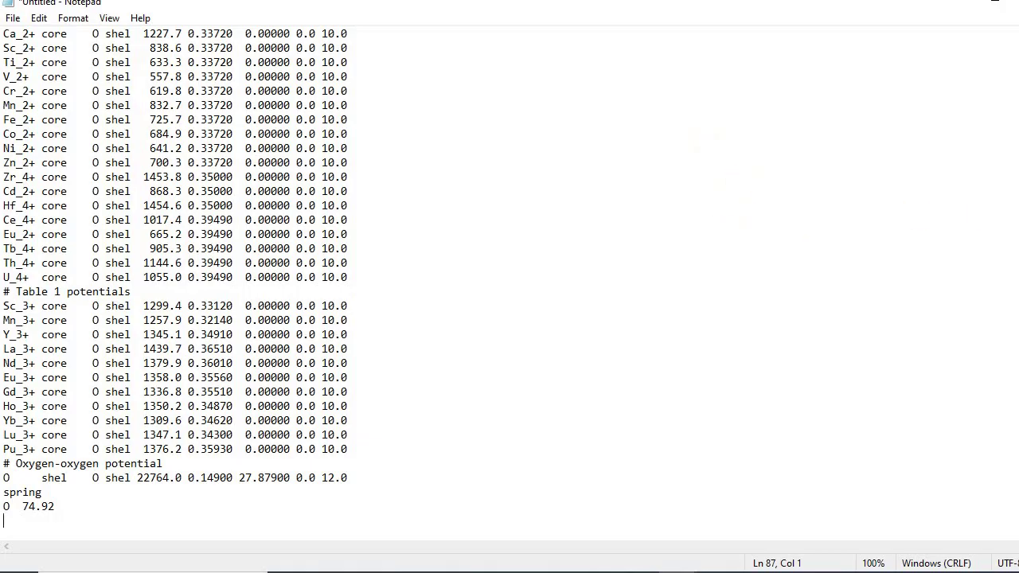
Step: Scroll through the pasted Lewis species and buckingham potentials
{"action": "scroll", "coordinate": [510, 287], "scroll_direction": "up", "scroll_amount": 18}
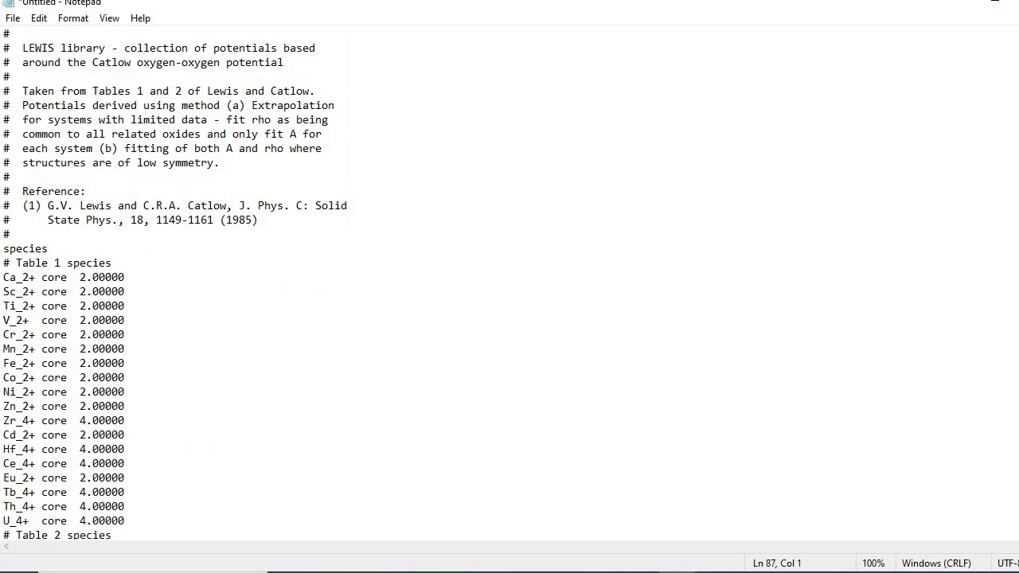
{"action": "scroll", "coordinate": [509, 286], "scroll_direction": "down", "scroll_amount": 1}
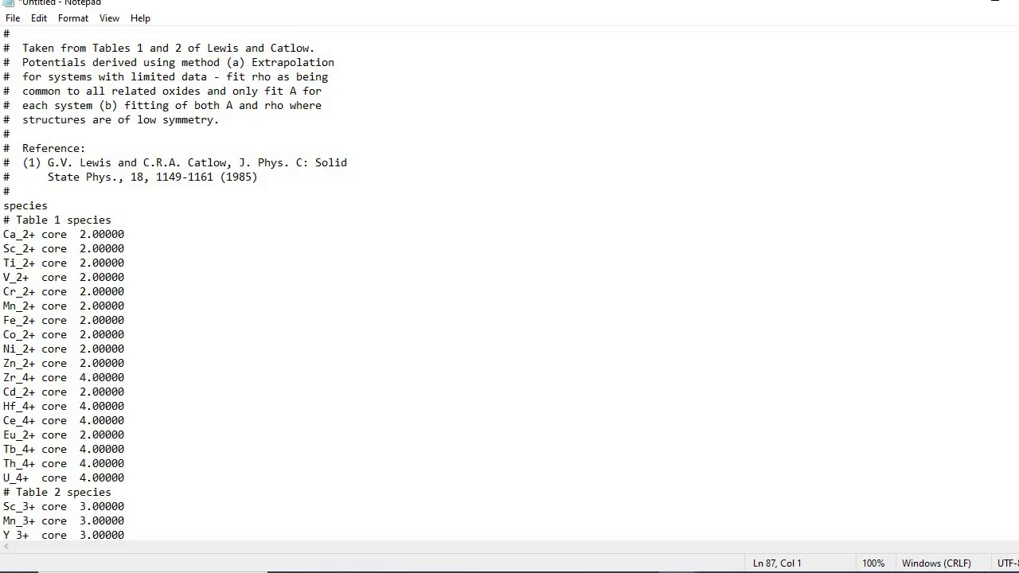
{"action": "scroll", "coordinate": [509, 287], "scroll_direction": "down", "scroll_amount": 5}
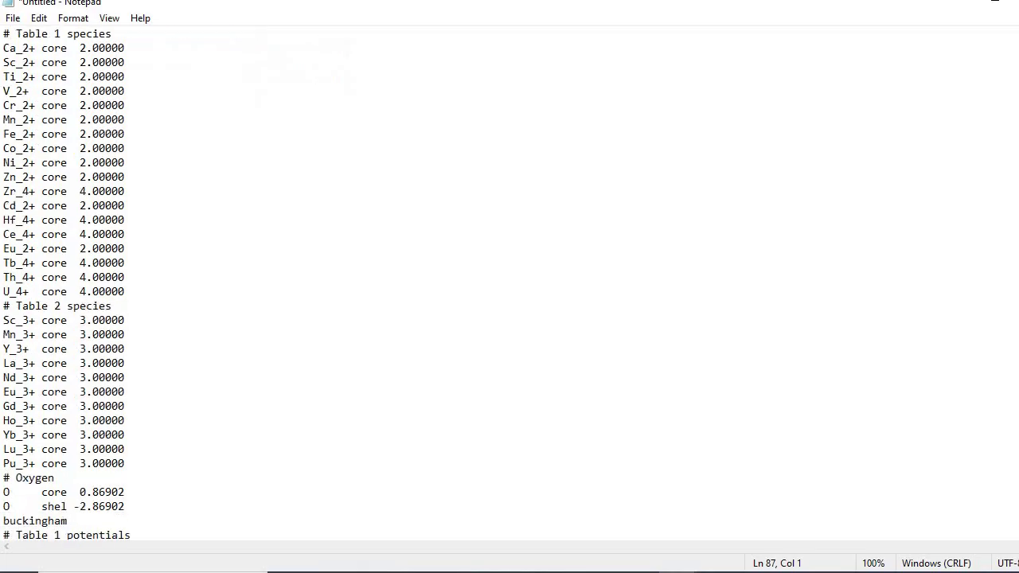
{"action": "scroll", "coordinate": [510, 287], "scroll_direction": "down", "scroll_amount": 5}
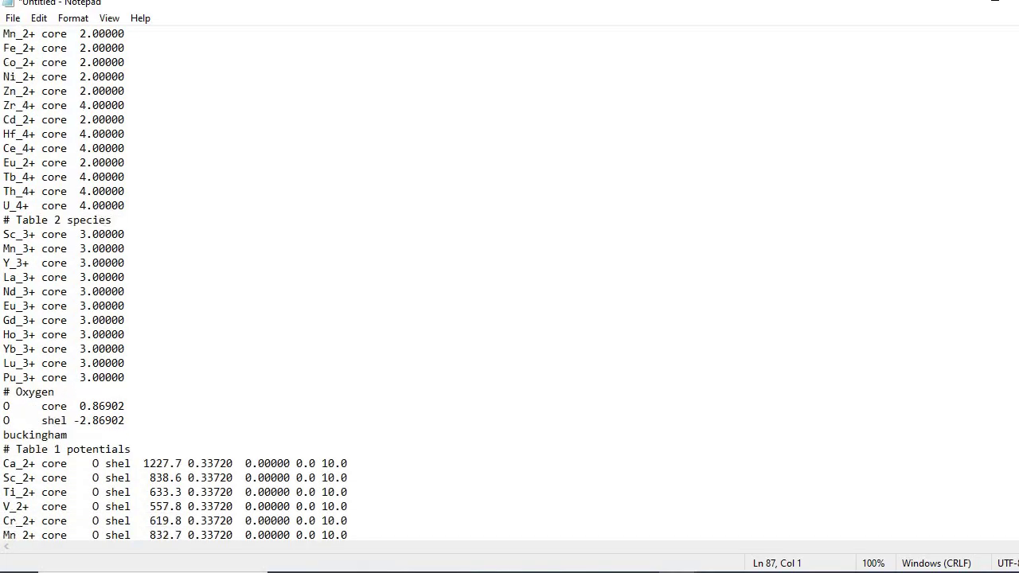
{"action": "scroll", "coordinate": [509, 287], "scroll_direction": "down", "scroll_amount": 1}
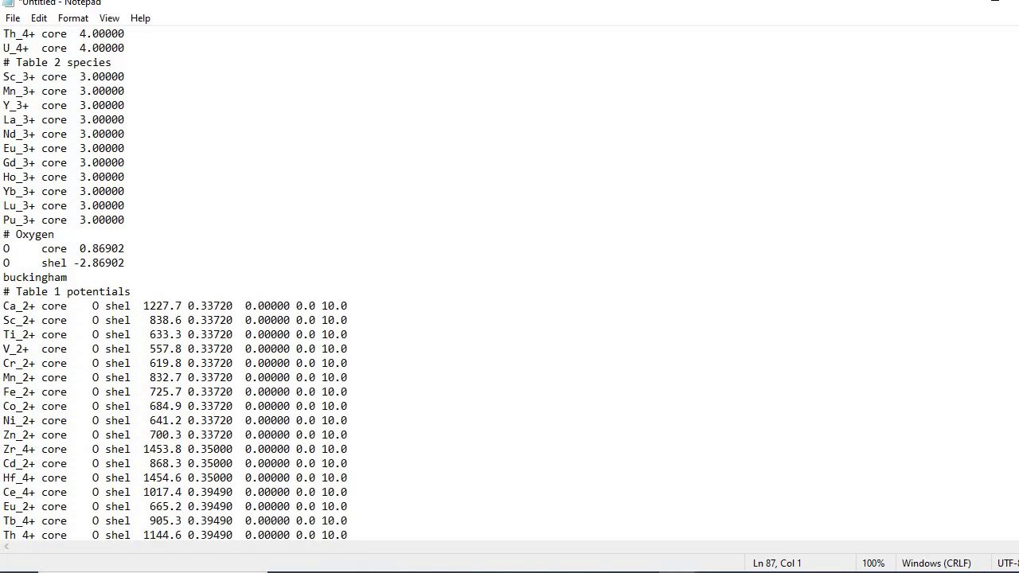
{"action": "scroll", "coordinate": [510, 286], "scroll_direction": "down", "scroll_amount": 1}
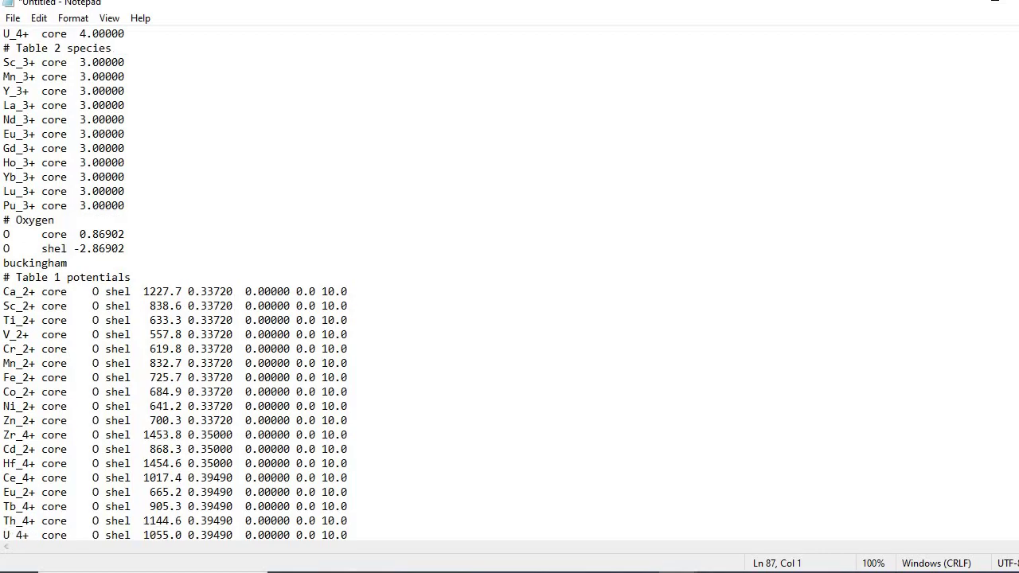
{"action": "scroll", "coordinate": [509, 287], "scroll_direction": "up", "scroll_amount": 1}
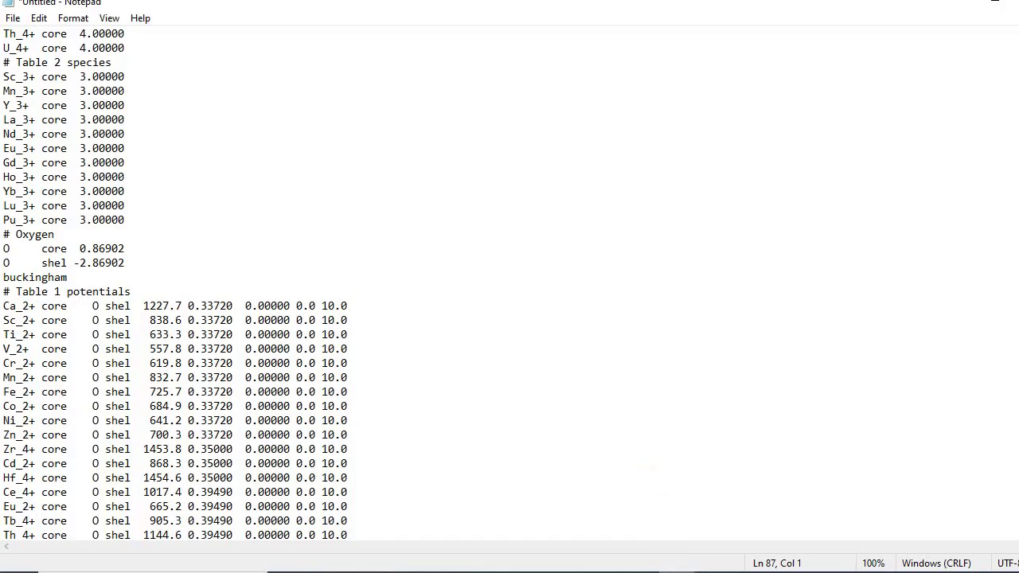
{"action": "mouse_move", "coordinate": [685, 569]}
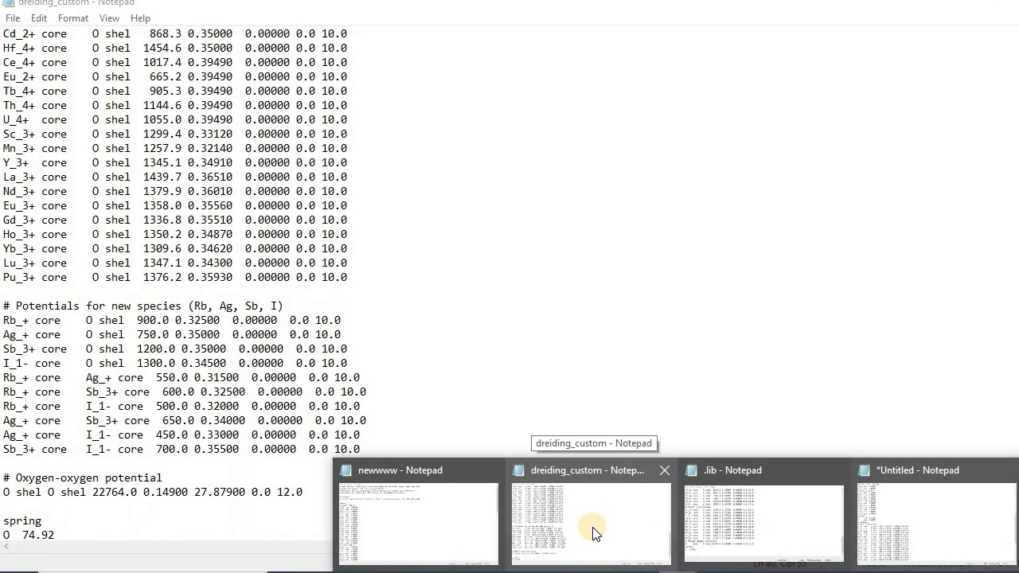
Step: In dreiding_custom, review the ten new Rb, Ag, Sb and I species and potential lines
{"action": "left_click", "coordinate": [591, 529]}
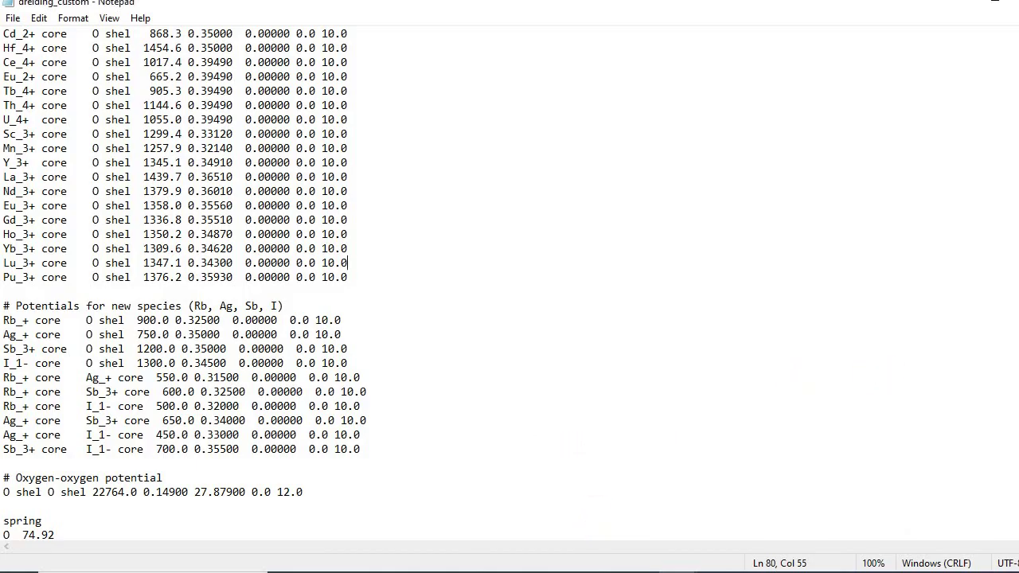
{"action": "scroll", "coordinate": [509, 287], "scroll_direction": "up", "scroll_amount": 15}
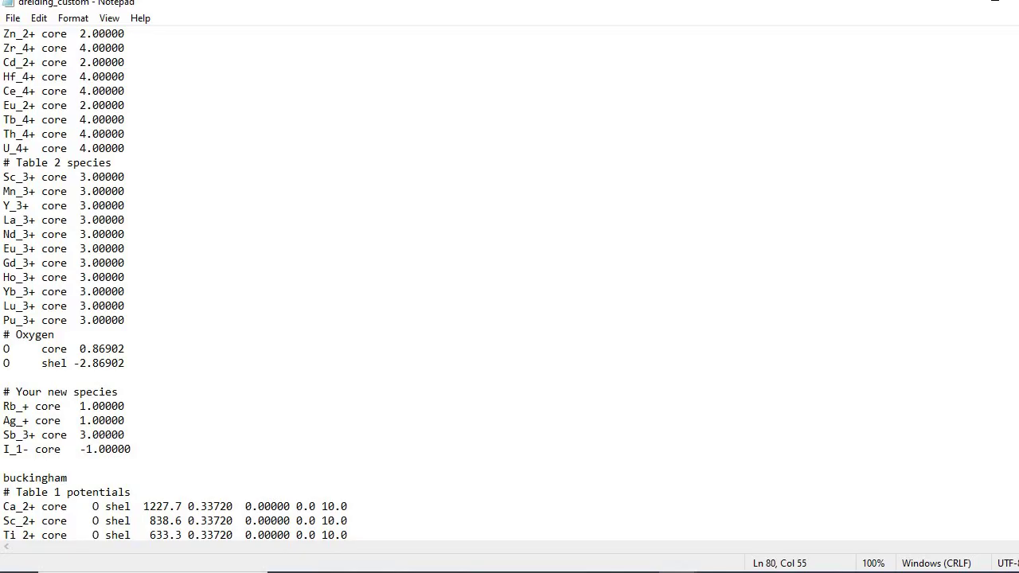
{"action": "scroll", "coordinate": [509, 287], "scroll_direction": "up", "scroll_amount": 5}
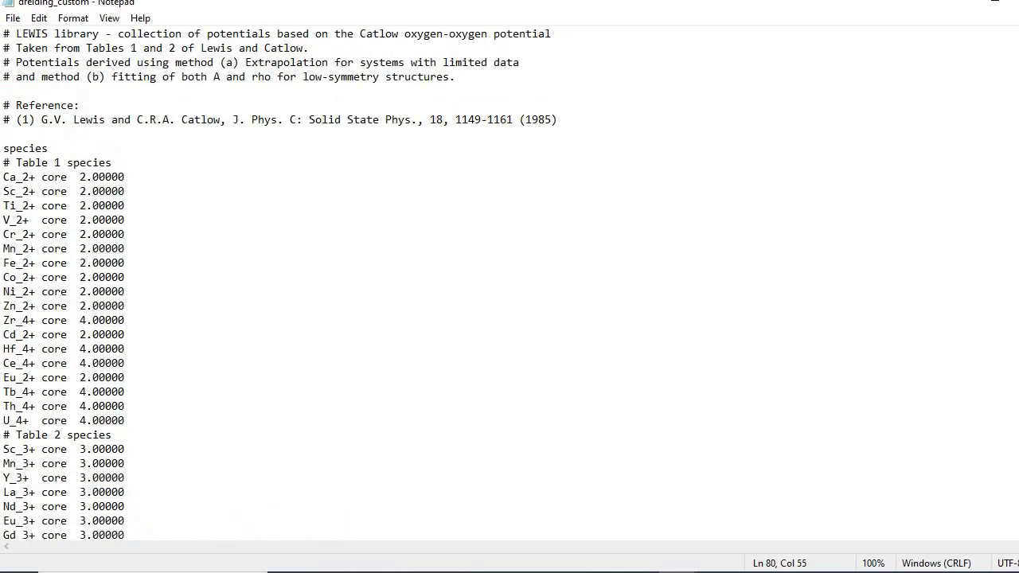
{"action": "scroll", "coordinate": [510, 287], "scroll_direction": "down", "scroll_amount": 2}
{"action": "scroll", "coordinate": [510, 287], "scroll_direction": "down", "scroll_amount": 4}
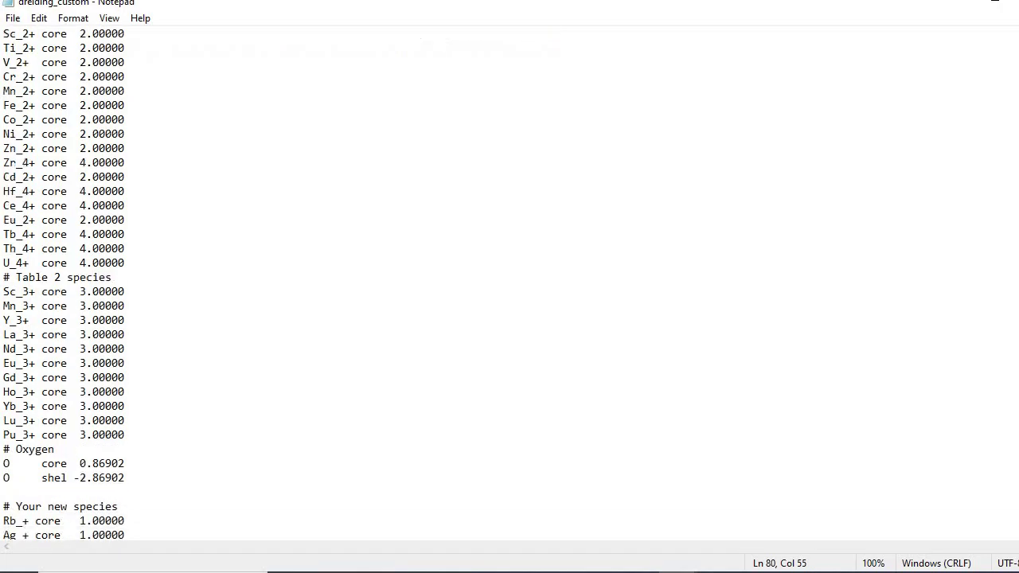
{"action": "scroll", "coordinate": [509, 287], "scroll_direction": "down", "scroll_amount": 1}
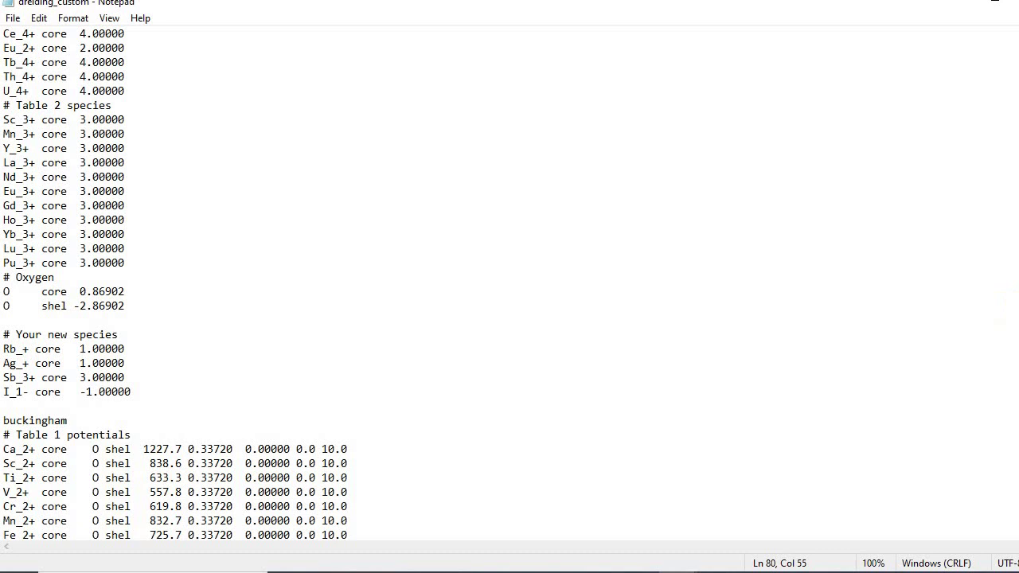
{"action": "scroll", "coordinate": [185, 284], "scroll_direction": "down", "scroll_amount": 11}
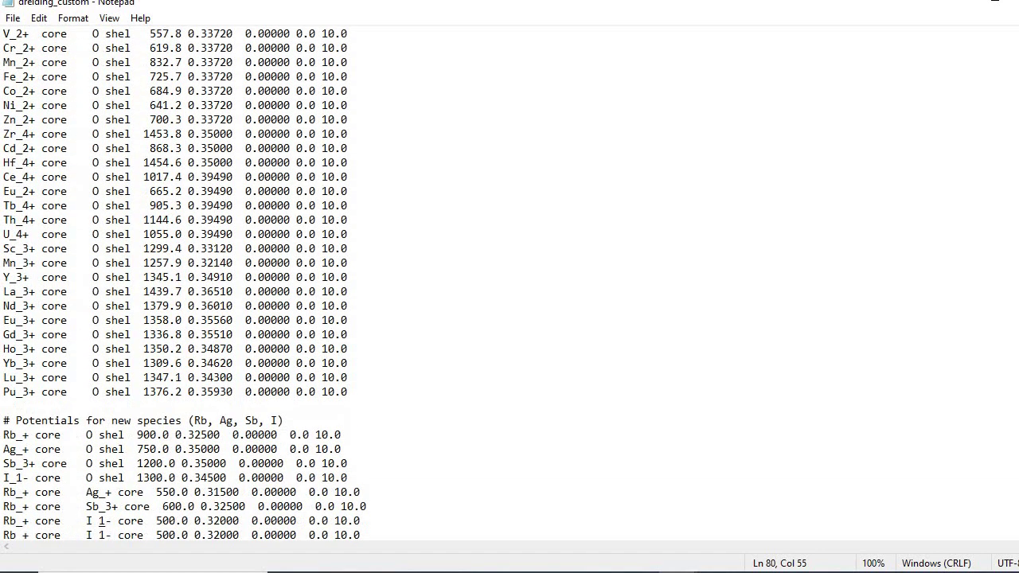
{"action": "scroll", "coordinate": [185, 284], "scroll_direction": "down", "scroll_amount": 2}
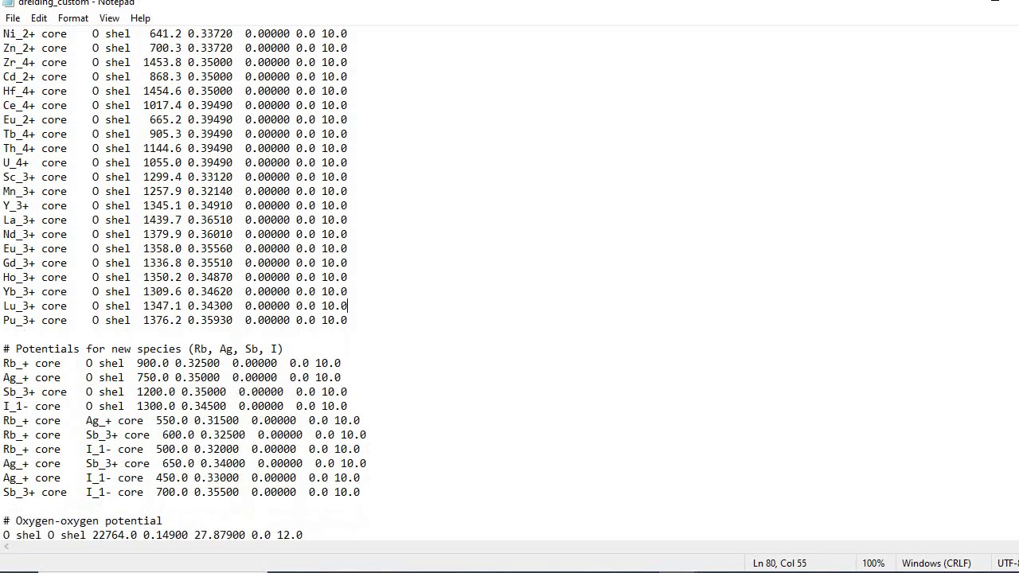
{"action": "scroll", "coordinate": [184, 285], "scroll_direction": "down", "scroll_amount": 1}
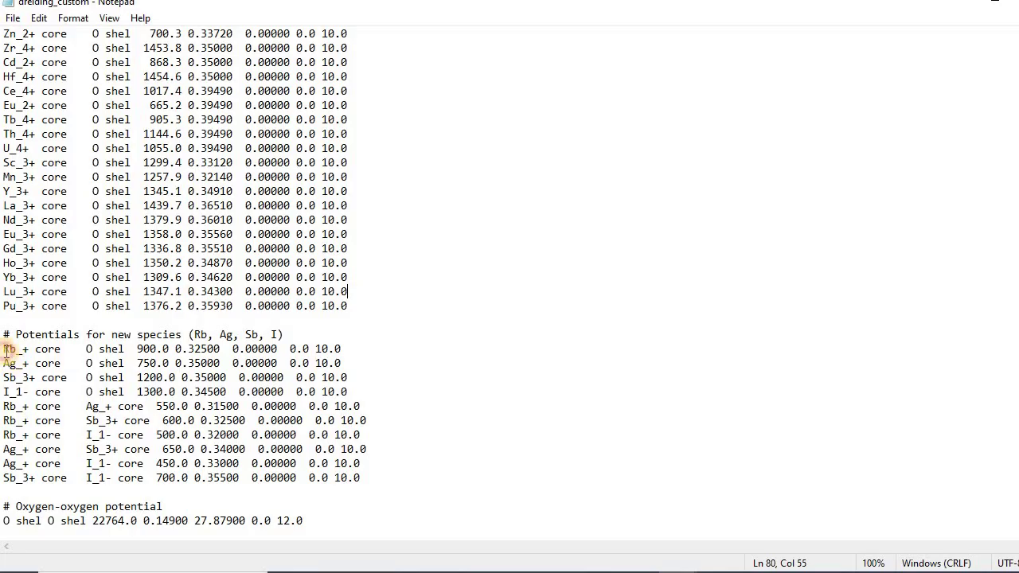
{"action": "left_click_drag", "start_coordinate": [6, 350], "coordinate": [36, 476]}
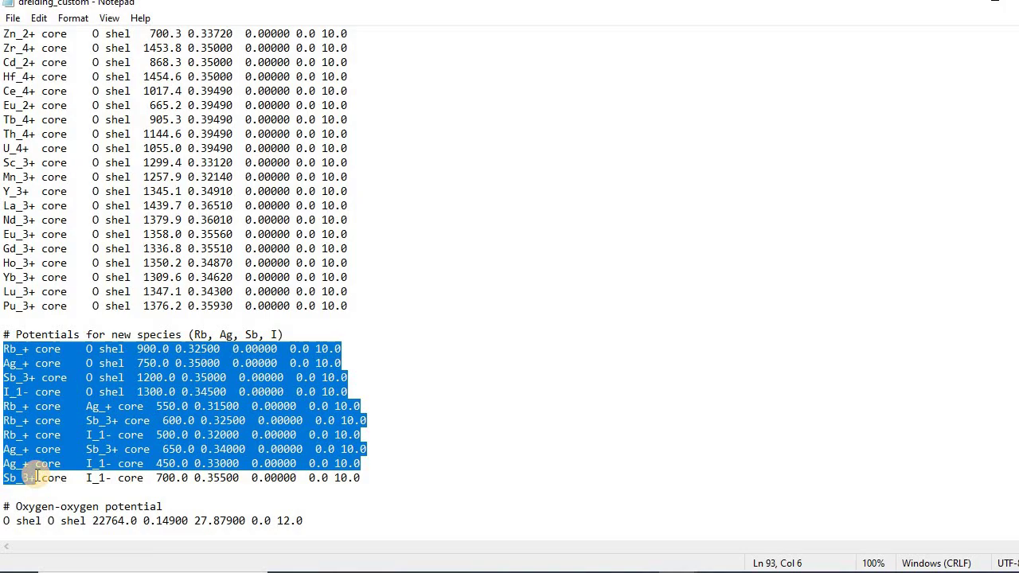
{"action": "left_click", "coordinate": [650, 392]}
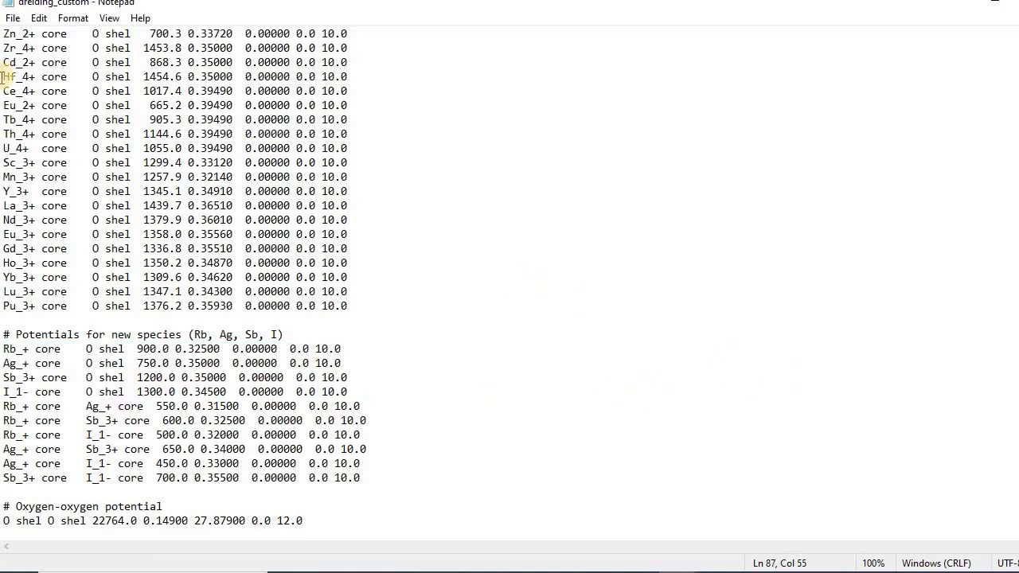
Step: Save the file as 'Modified liweis.ilb' with type All Files in the 3D Objects folder
{"action": "left_click", "coordinate": [13, 18]}
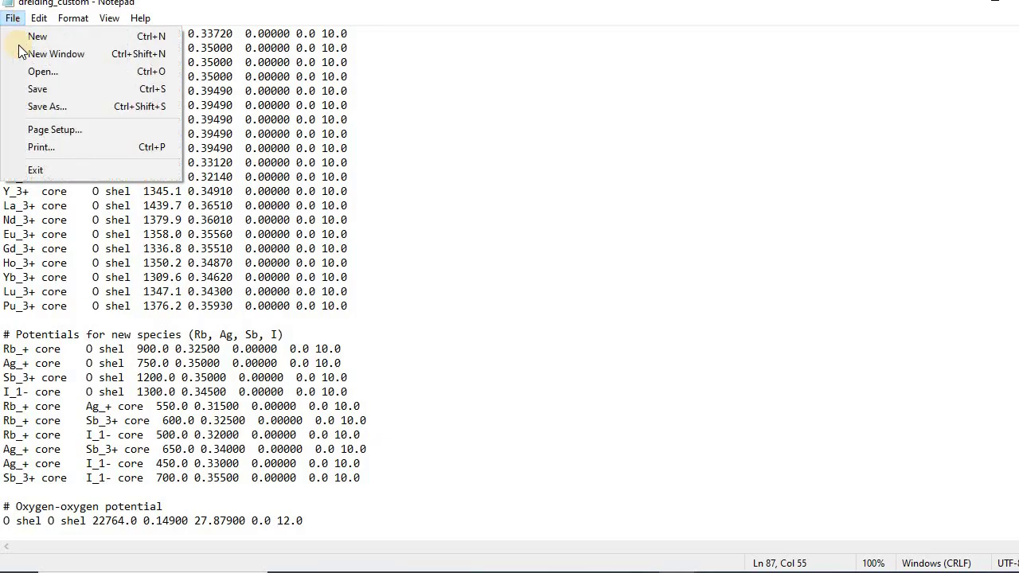
{"action": "left_click", "coordinate": [42, 107]}
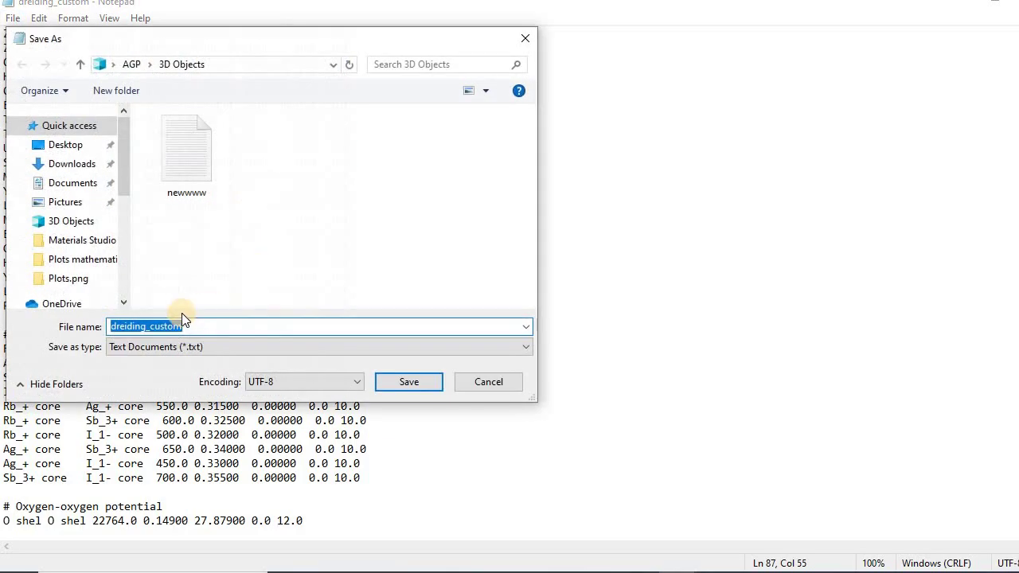
{"action": "left_click", "coordinate": [251, 347]}
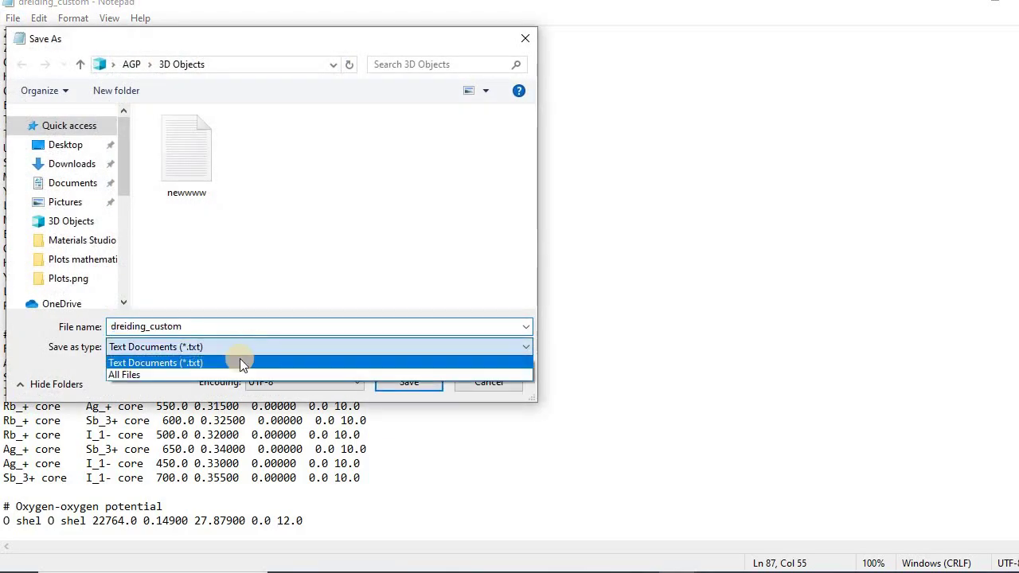
{"action": "left_click", "coordinate": [192, 375]}
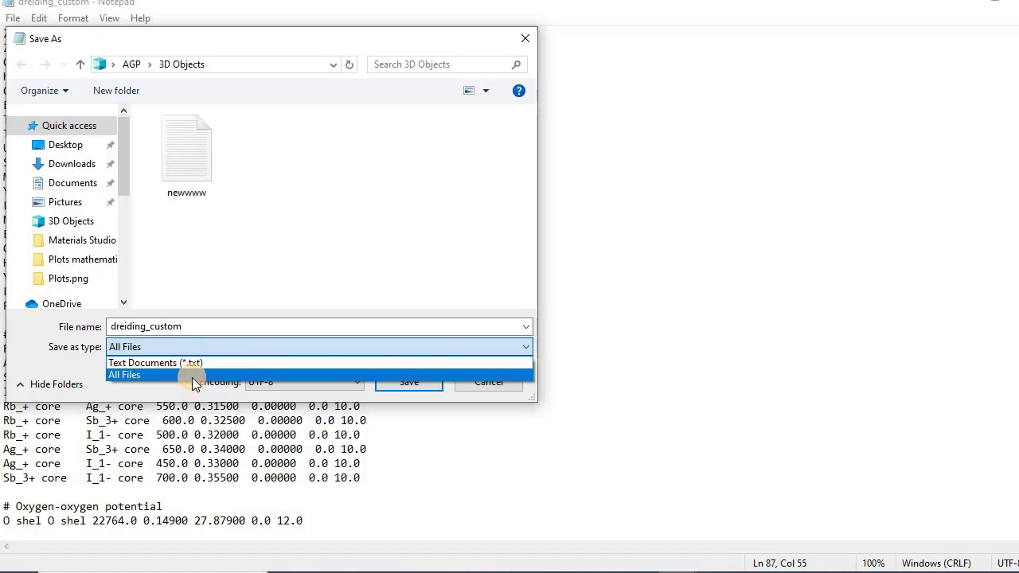
{"action": "double_click", "coordinate": [191, 324]}
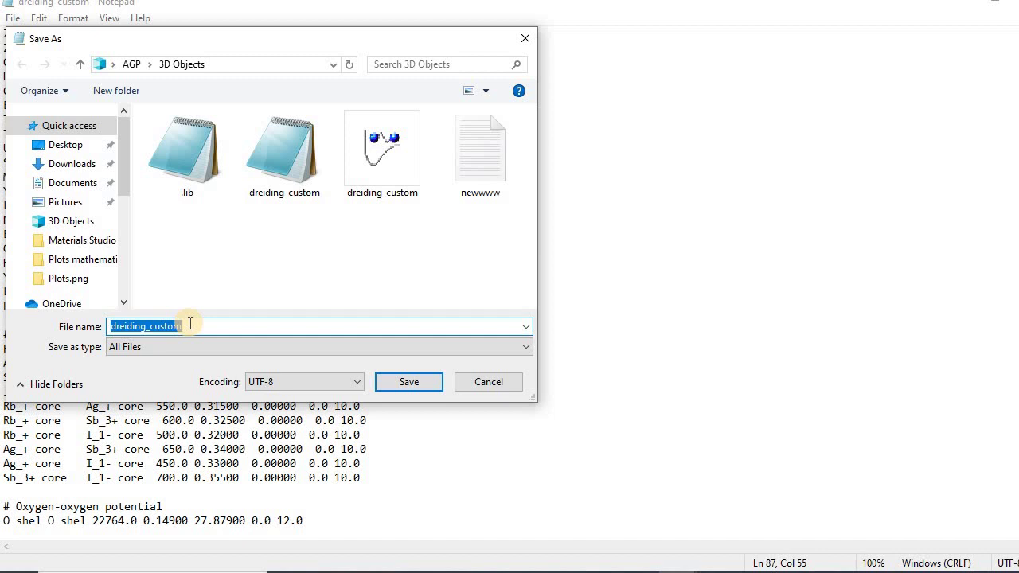
{"action": "type", "text": "M"}
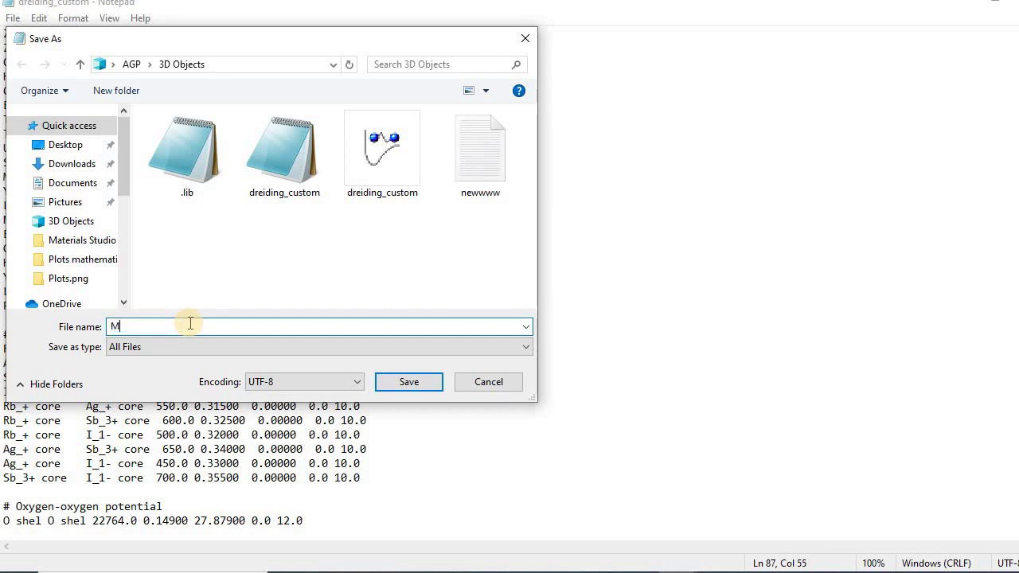
{"action": "type", "text": "odified liweis.ilb"}
{"action": "left_click", "coordinate": [409, 383]}
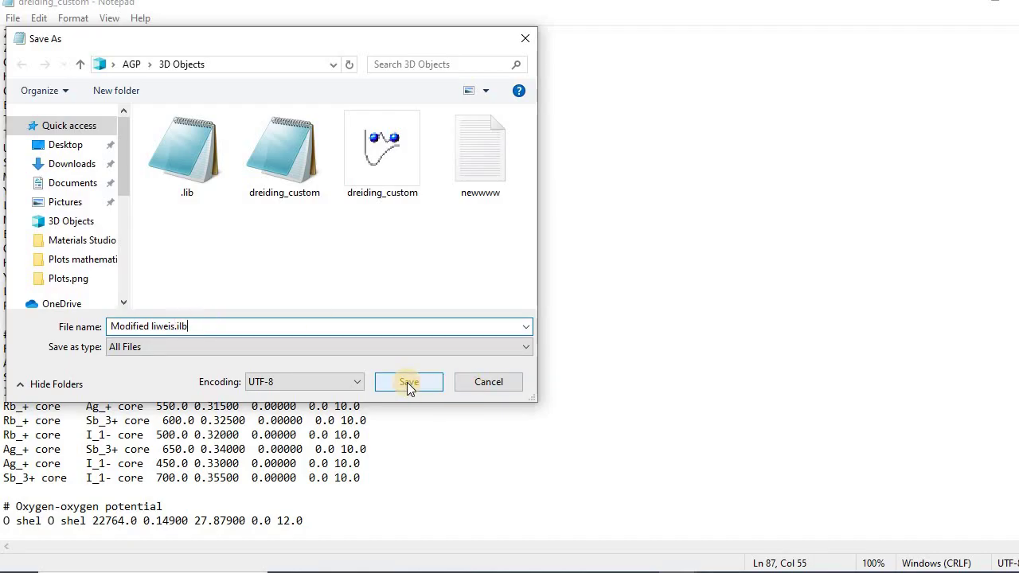
{"action": "left_click", "coordinate": [69, 226]}
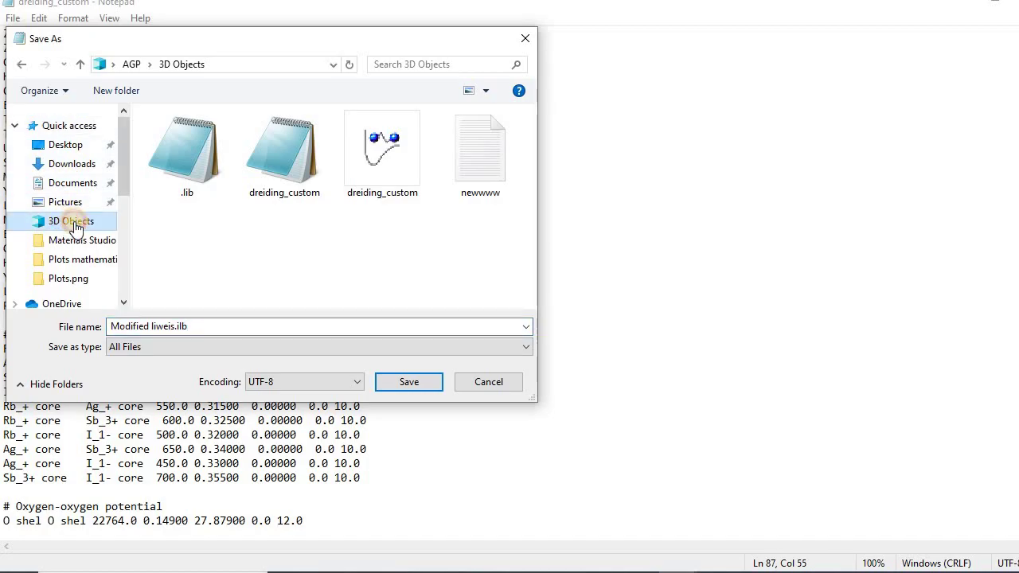
{"action": "left_click", "coordinate": [409, 385]}
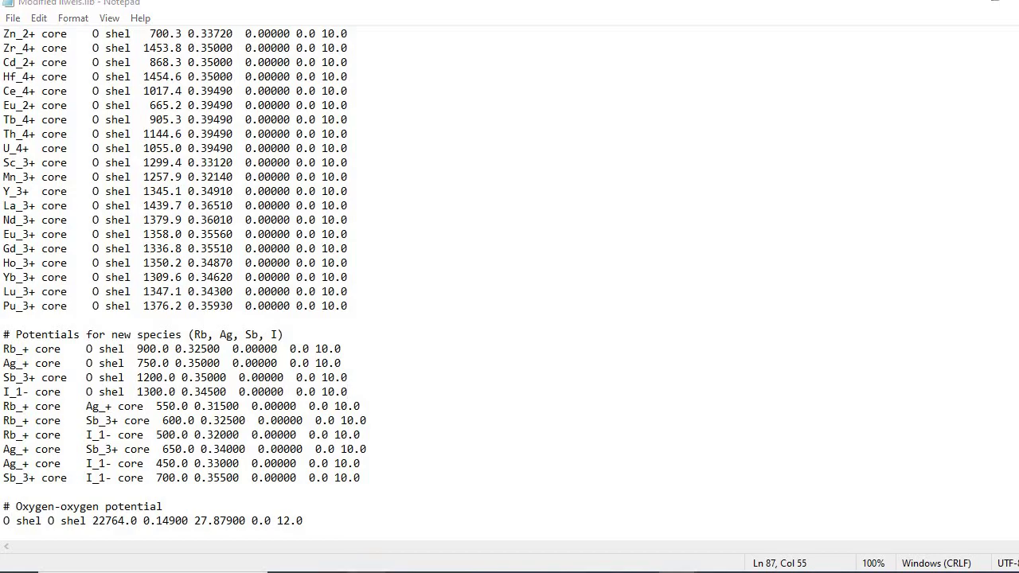
Step: Resave as 'Modified liweis.lib' with type All Files and confirm it in the 3D Objects folder
{"action": "key", "text": "alt+Tab"}
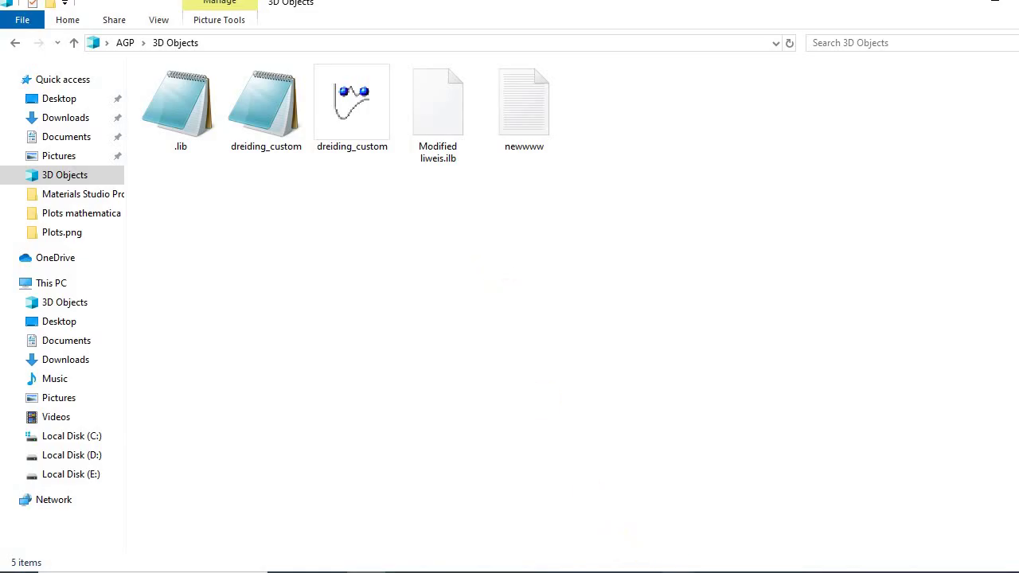
{"action": "left_click", "coordinate": [616, 525]}
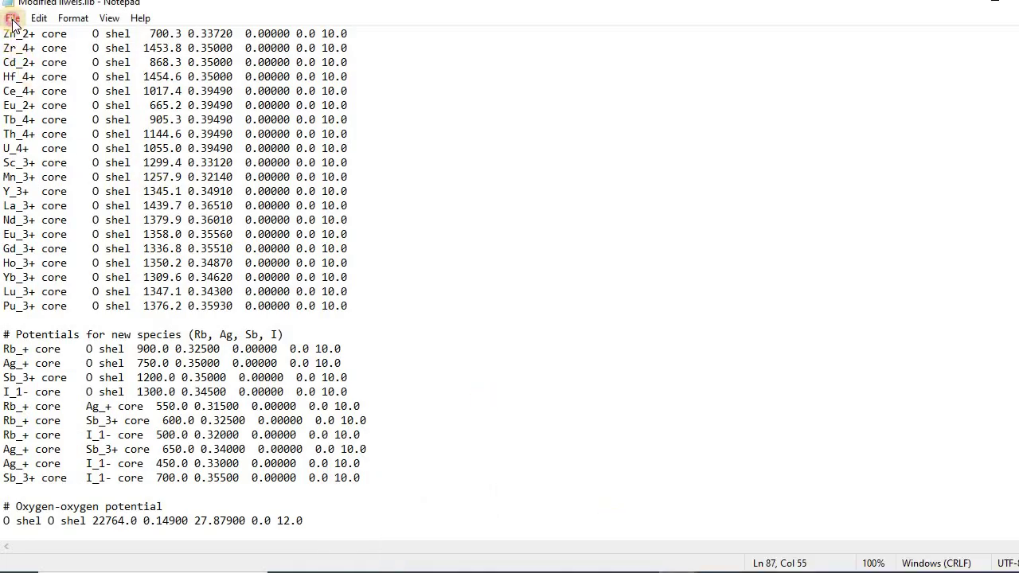
{"action": "left_click", "coordinate": [12, 20]}
{"action": "left_click", "coordinate": [62, 110]}
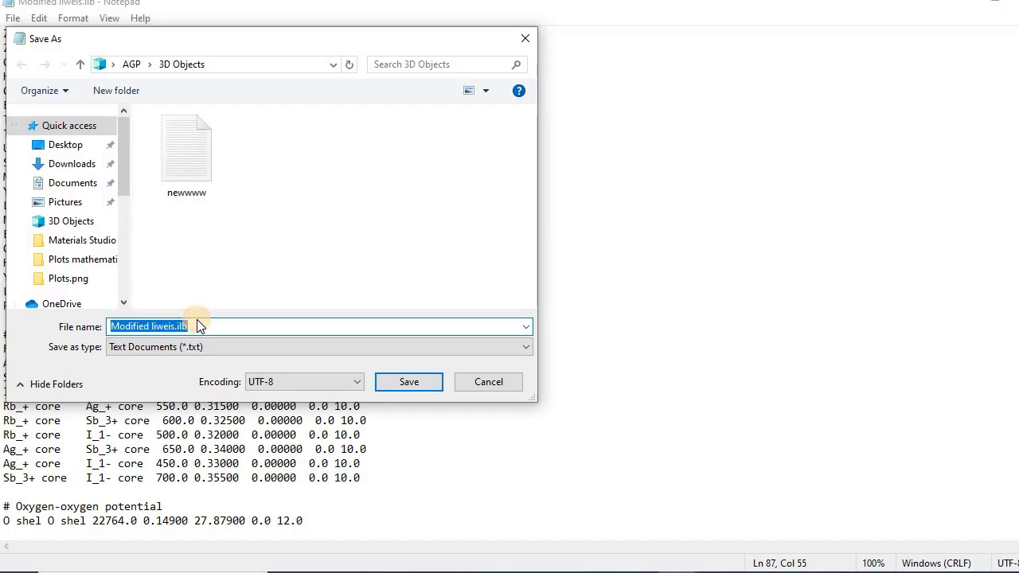
{"action": "left_click", "coordinate": [194, 327]}
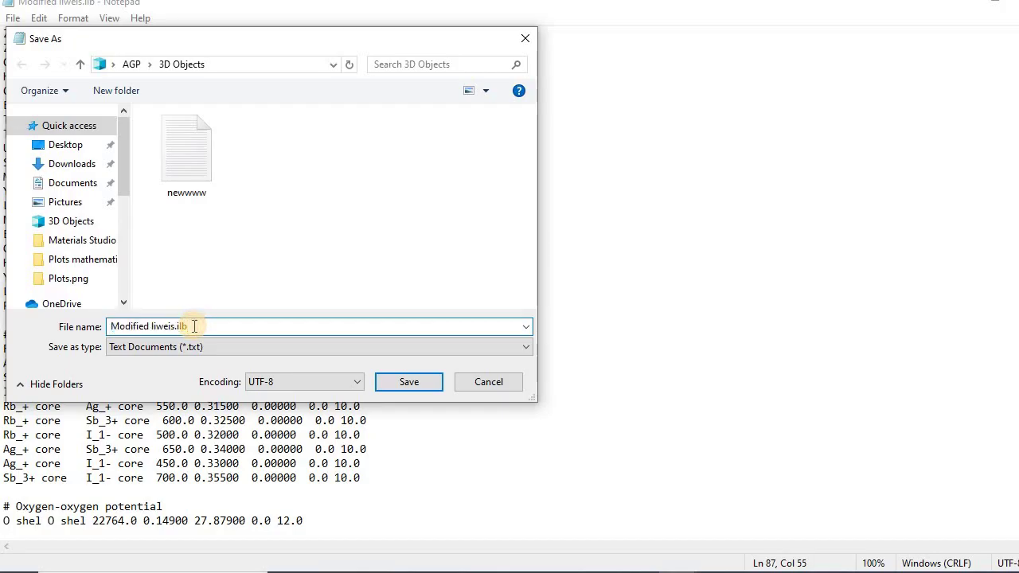
{"action": "key", "text": "BackSpace"}
{"action": "key", "text": "BackSpace"}
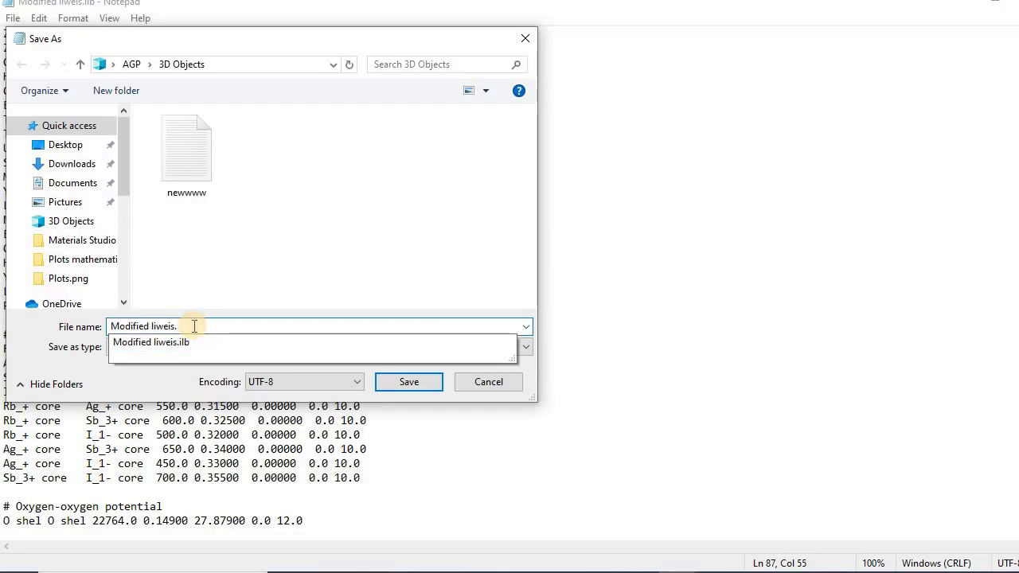
{"action": "type", "text": "lib"}
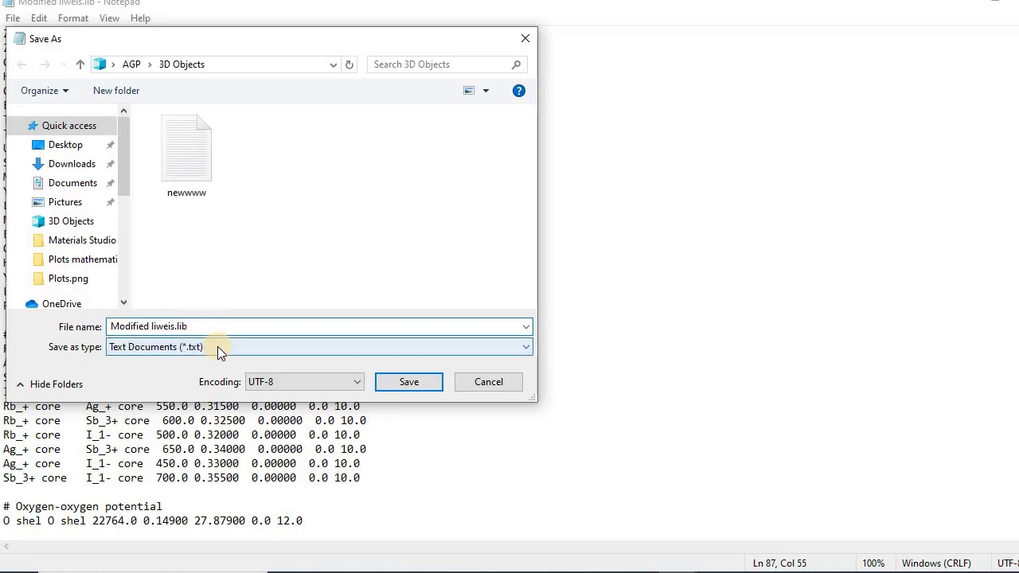
{"action": "left_click", "coordinate": [217, 346]}
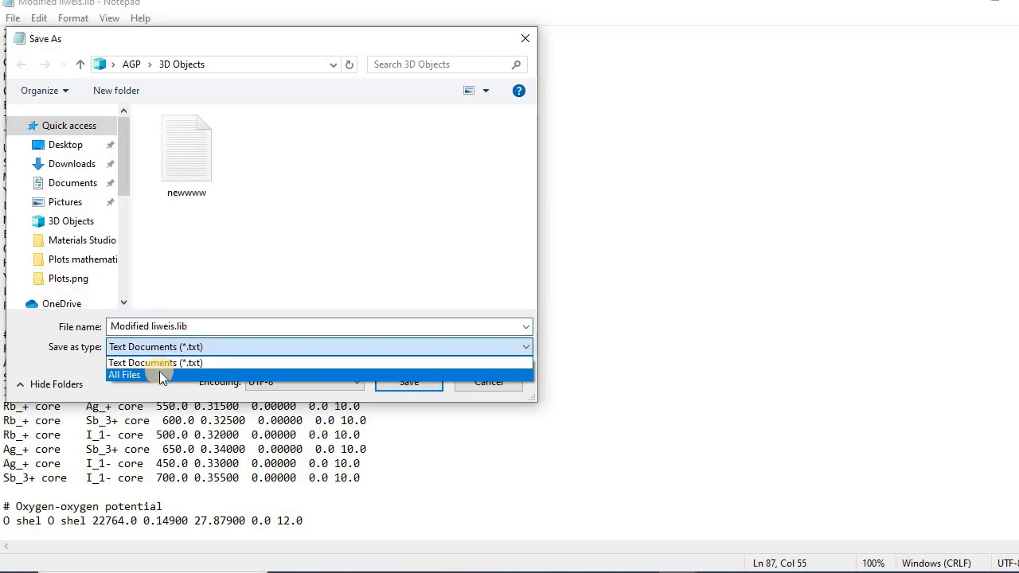
{"action": "left_click", "coordinate": [159, 374]}
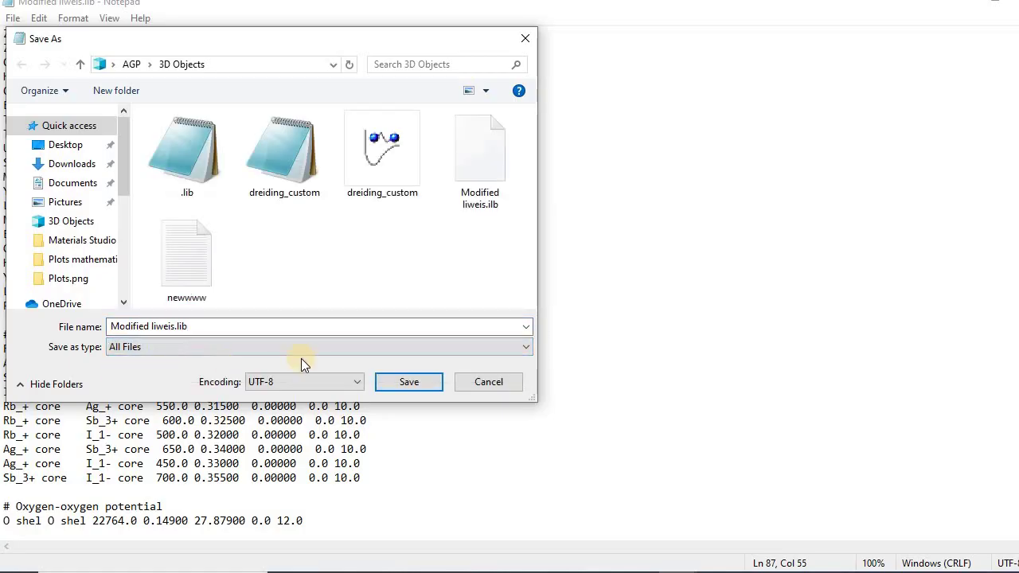
{"action": "left_click", "coordinate": [406, 382]}
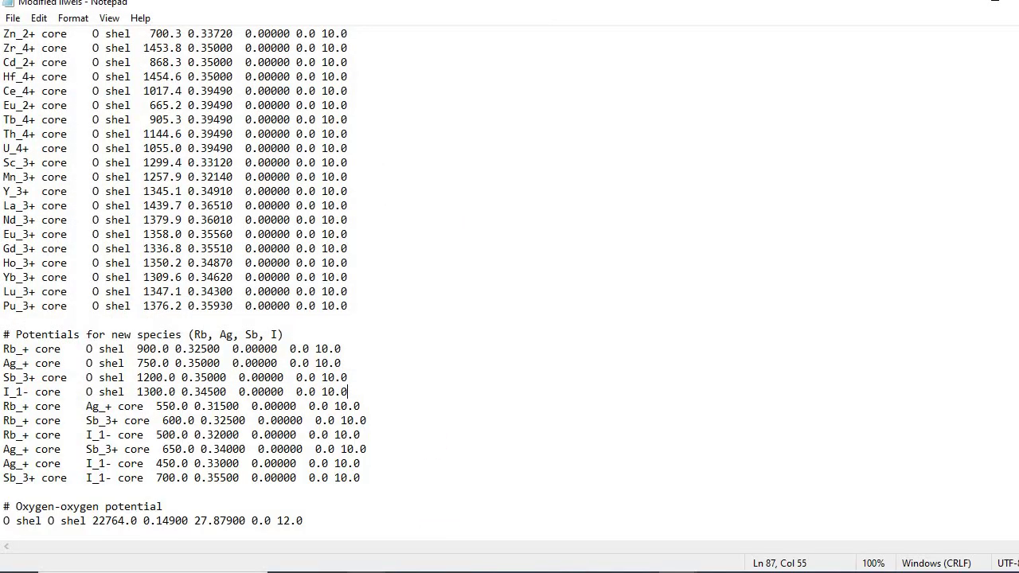
{"action": "key", "text": "alt+Tab"}
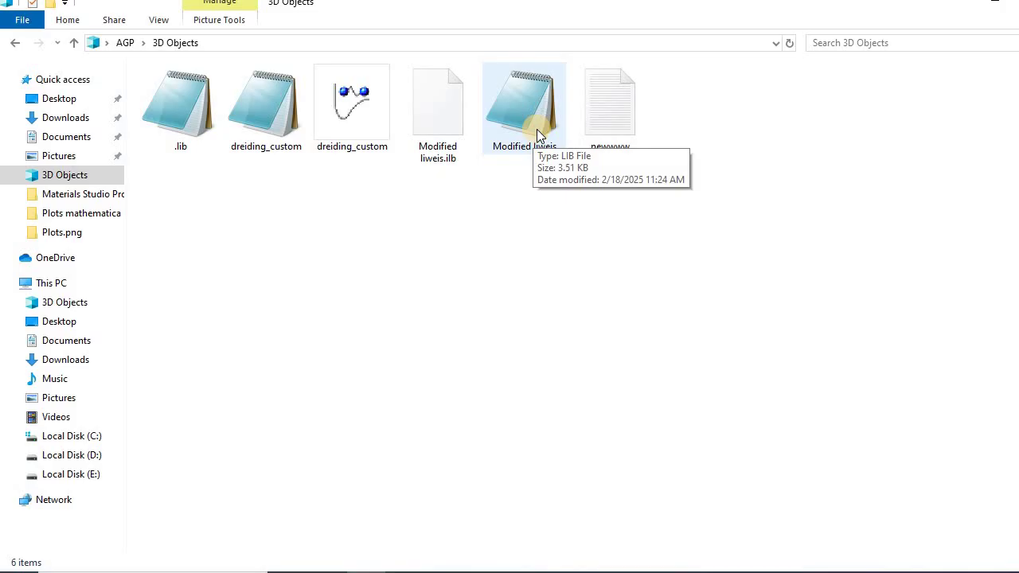
Step: Import the Modified liweis file through Browse and load it as the GULP forcefield
{"action": "key", "text": "alt+Tab"}
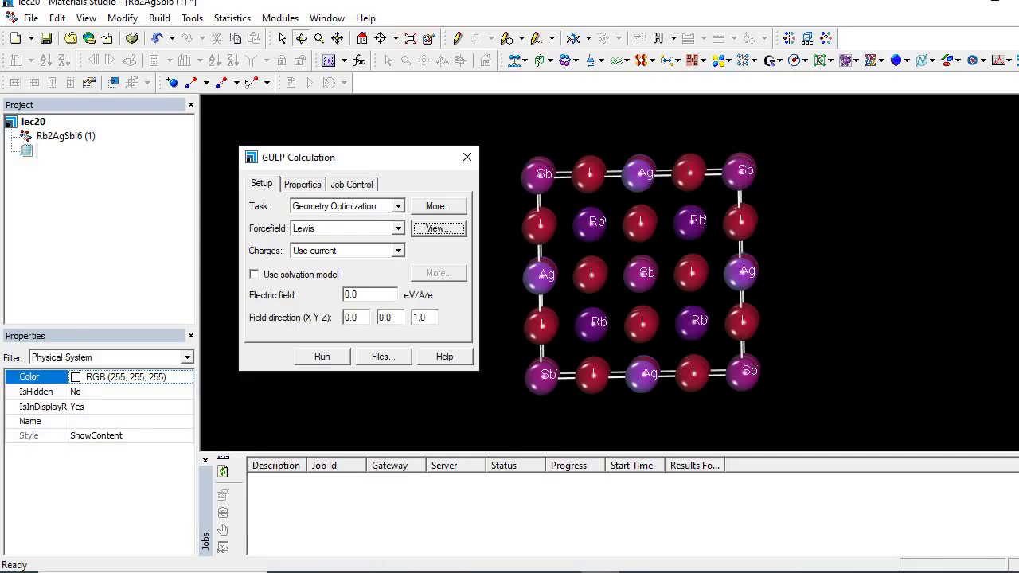
{"action": "left_click", "coordinate": [395, 230]}
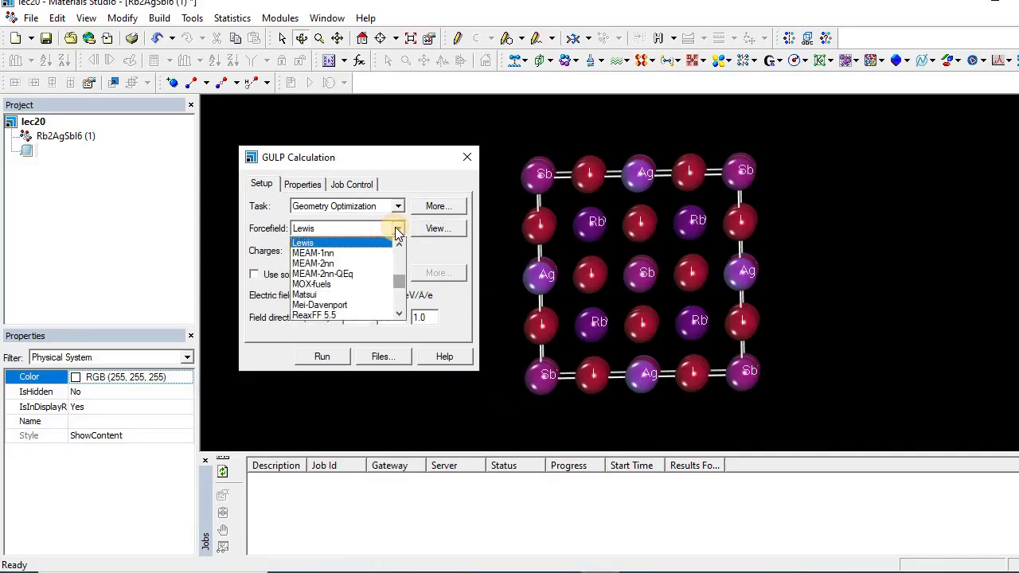
{"action": "left_click", "coordinate": [399, 310]}
{"action": "left_click", "coordinate": [399, 312]}
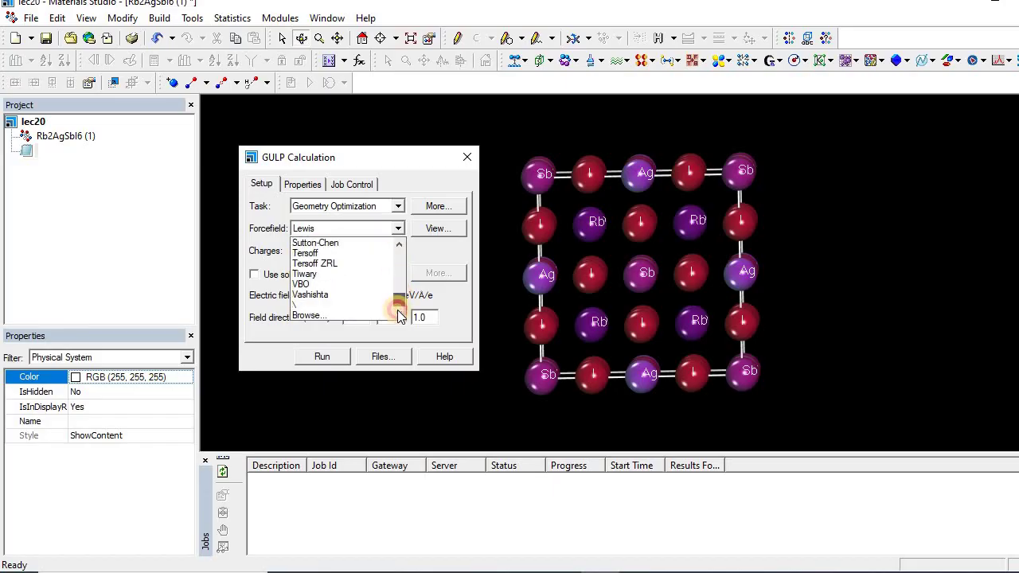
{"action": "left_click", "coordinate": [327, 315]}
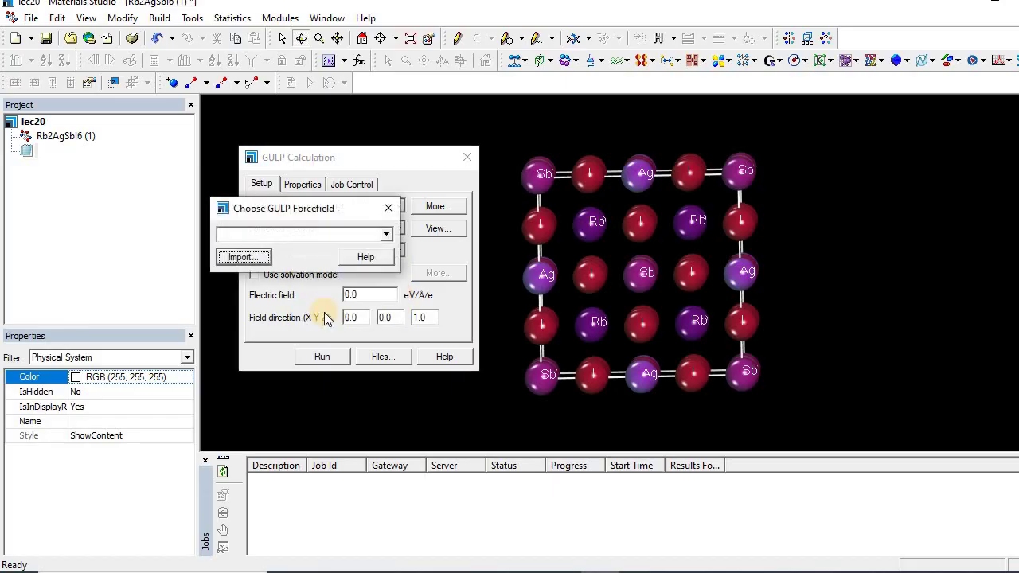
{"action": "left_click", "coordinate": [250, 257]}
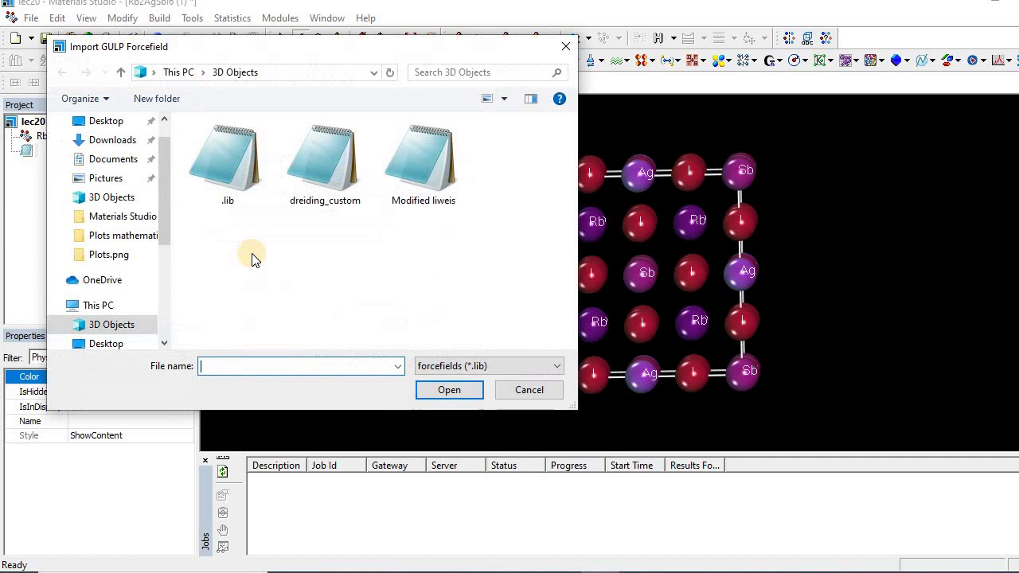
{"action": "left_click", "coordinate": [430, 175]}
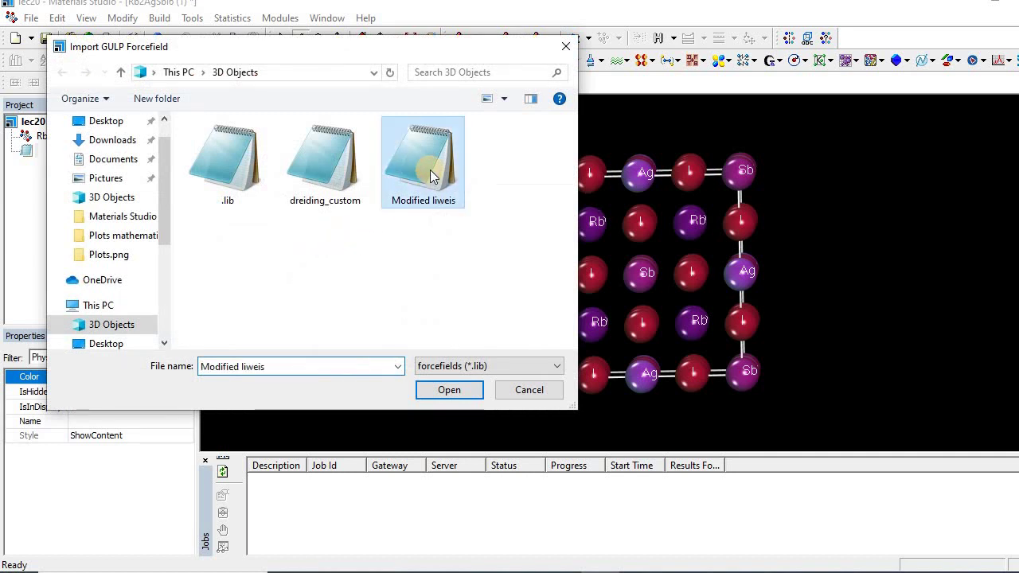
{"action": "left_click", "coordinate": [441, 390]}
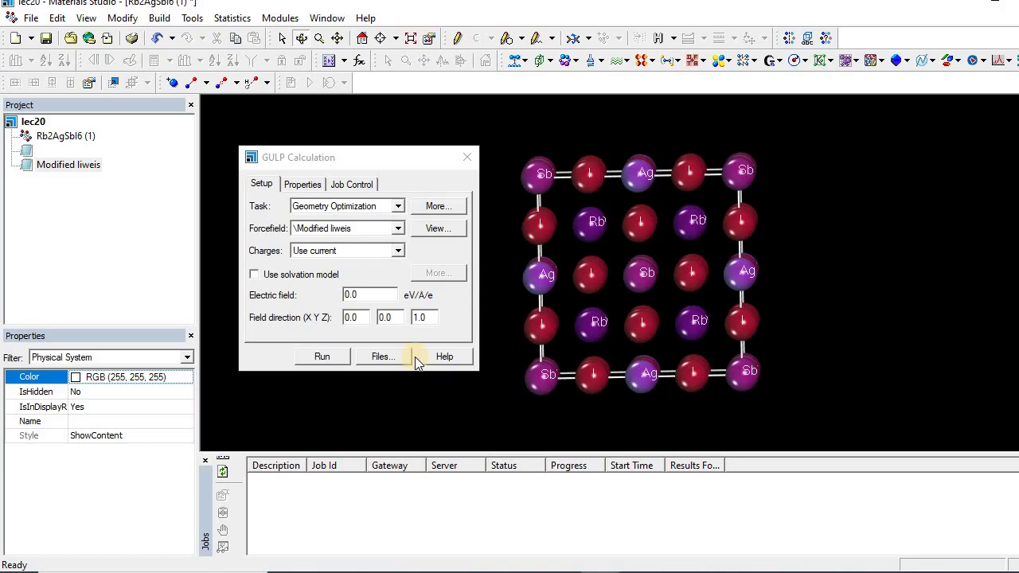
Step: Check the Frequencies properties and Job Control settings, then run the Modified liweis optimization
{"action": "left_click", "coordinate": [306, 188]}
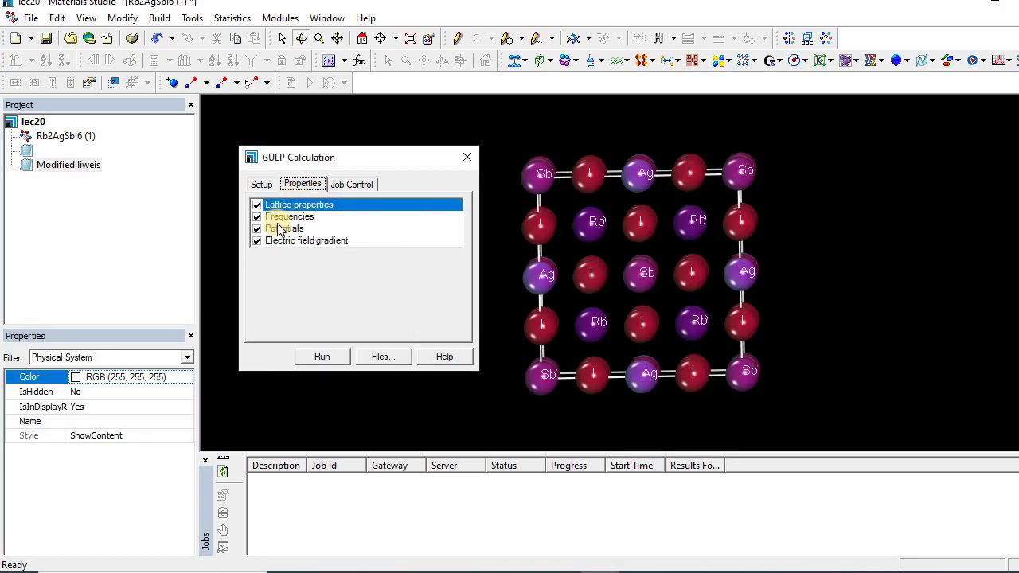
{"action": "left_click", "coordinate": [288, 218]}
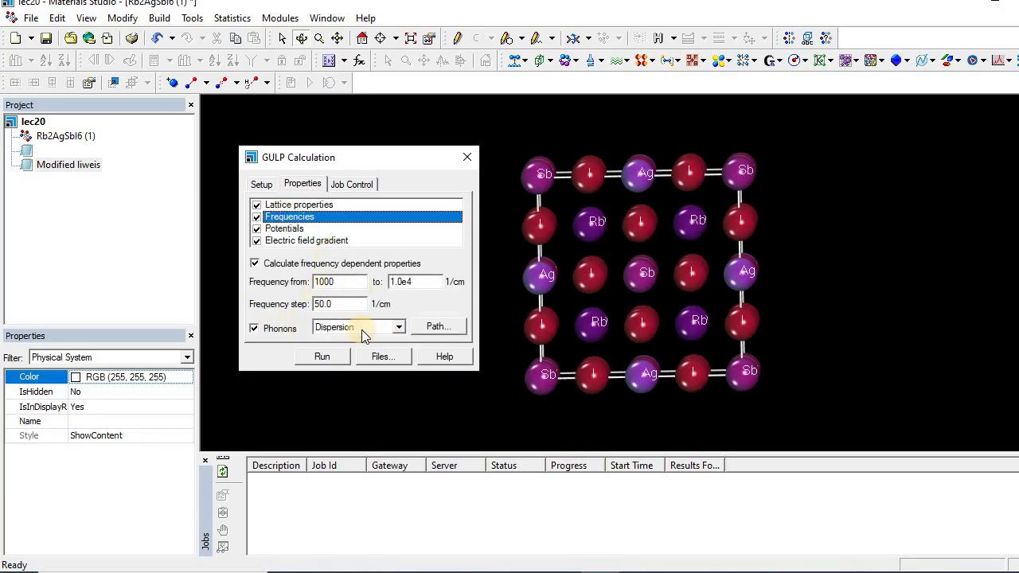
{"action": "left_click", "coordinate": [326, 355]}
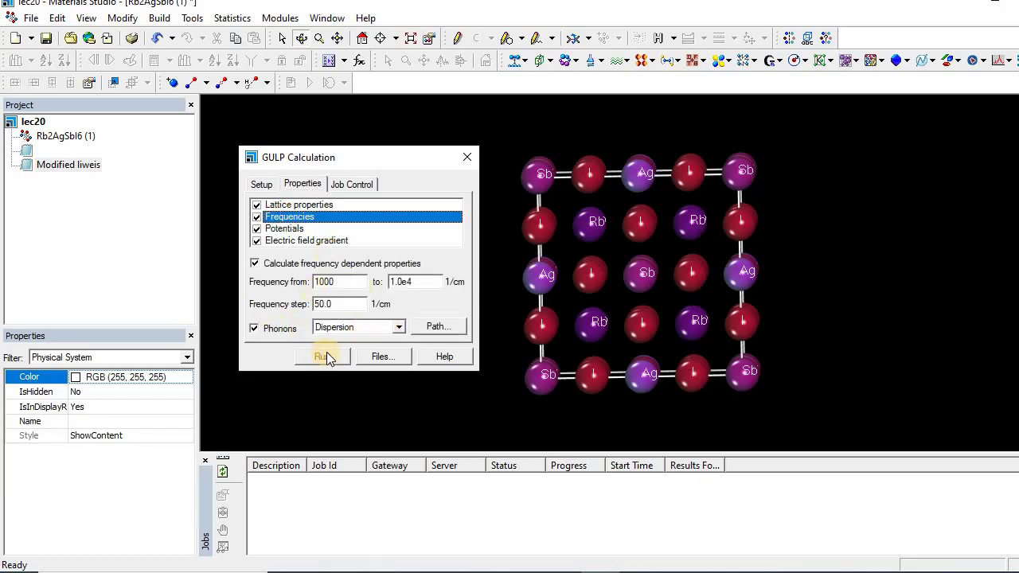
{"action": "left_click", "coordinate": [352, 184]}
{"action": "left_click", "coordinate": [265, 184]}
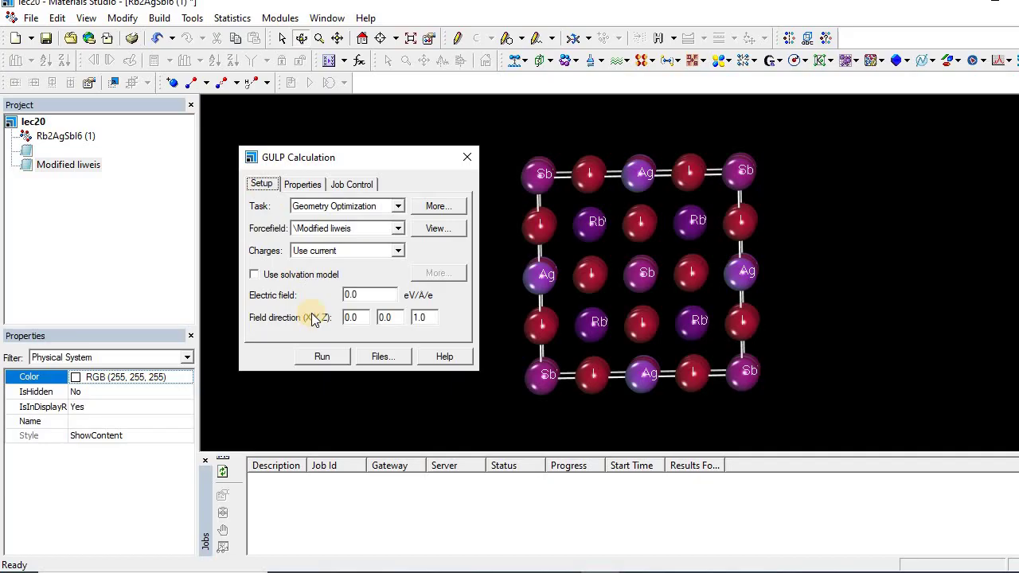
{"action": "left_click", "coordinate": [319, 358]}
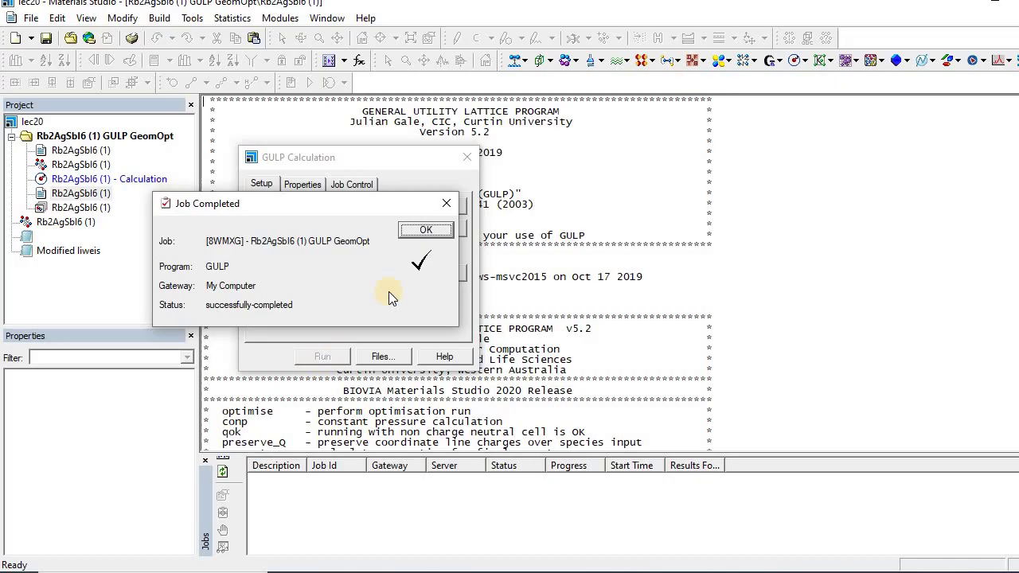
Step: Move the Job Completed notice to the upper right and scroll the GULP output down and back
{"action": "left_click_drag", "start_coordinate": [403, 204], "coordinate": [802, 133]}
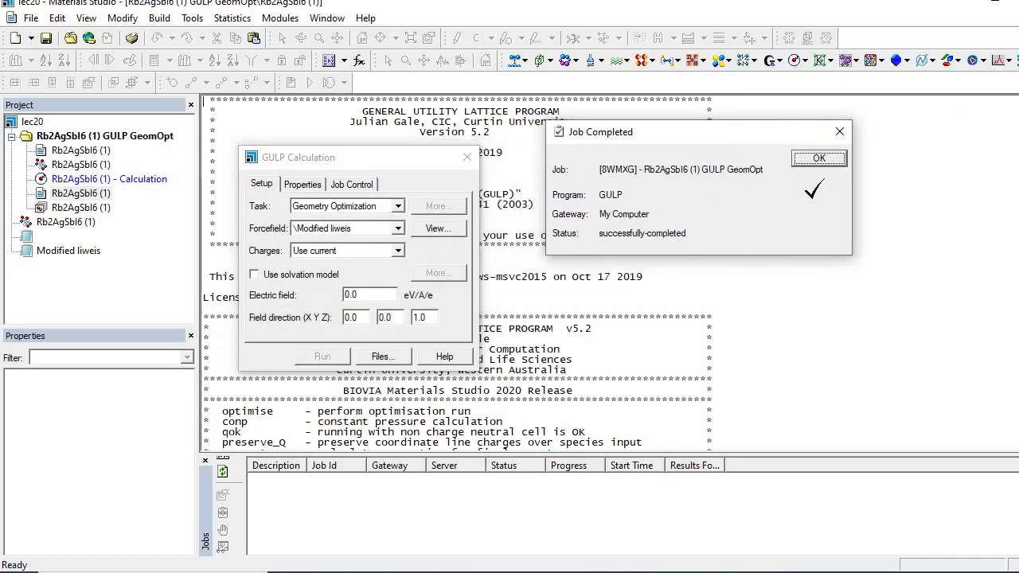
{"action": "scroll", "coordinate": [637, 358], "scroll_direction": "down", "scroll_amount": 20}
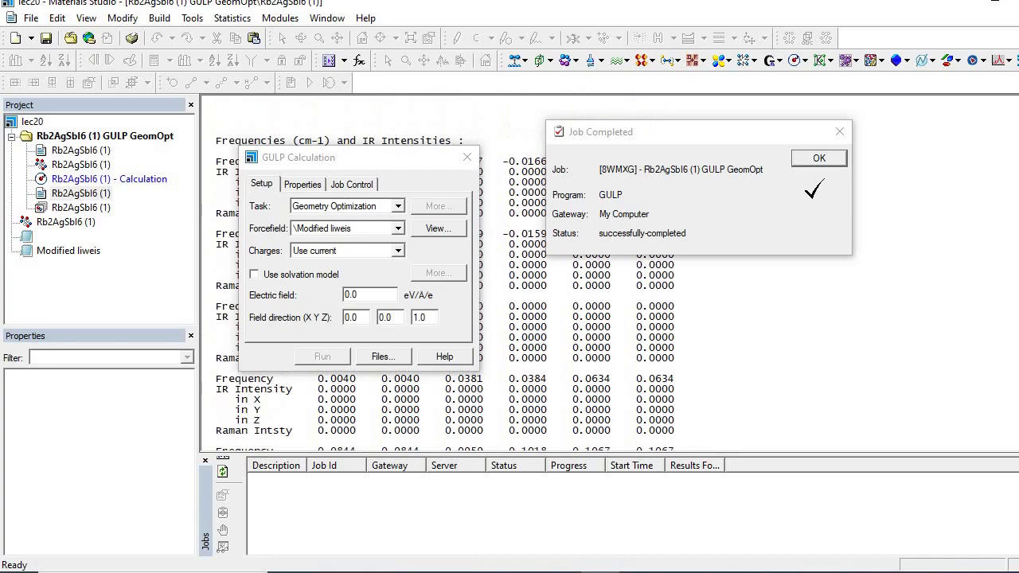
{"action": "scroll", "coordinate": [637, 358], "scroll_direction": "up", "scroll_amount": 20}
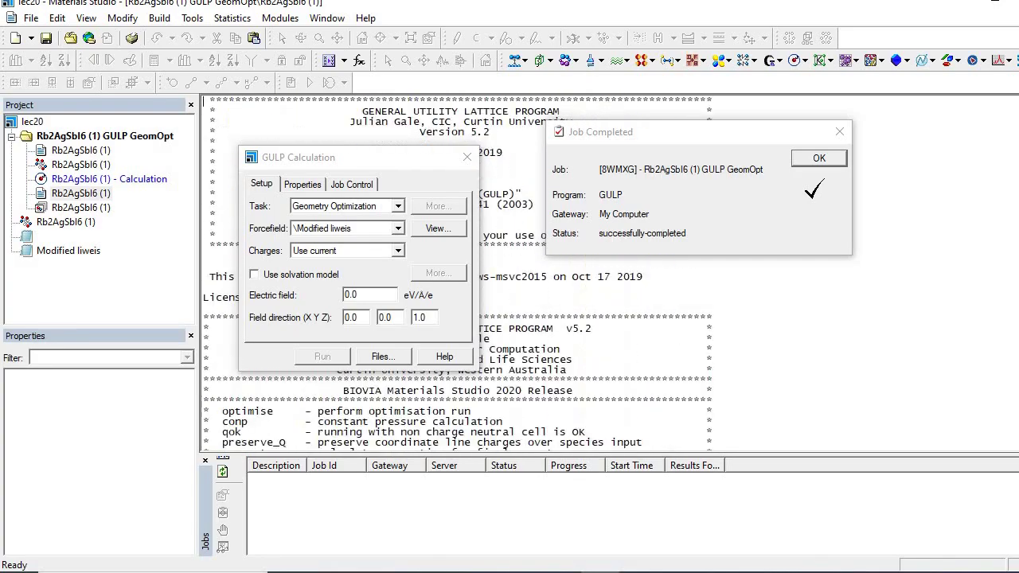